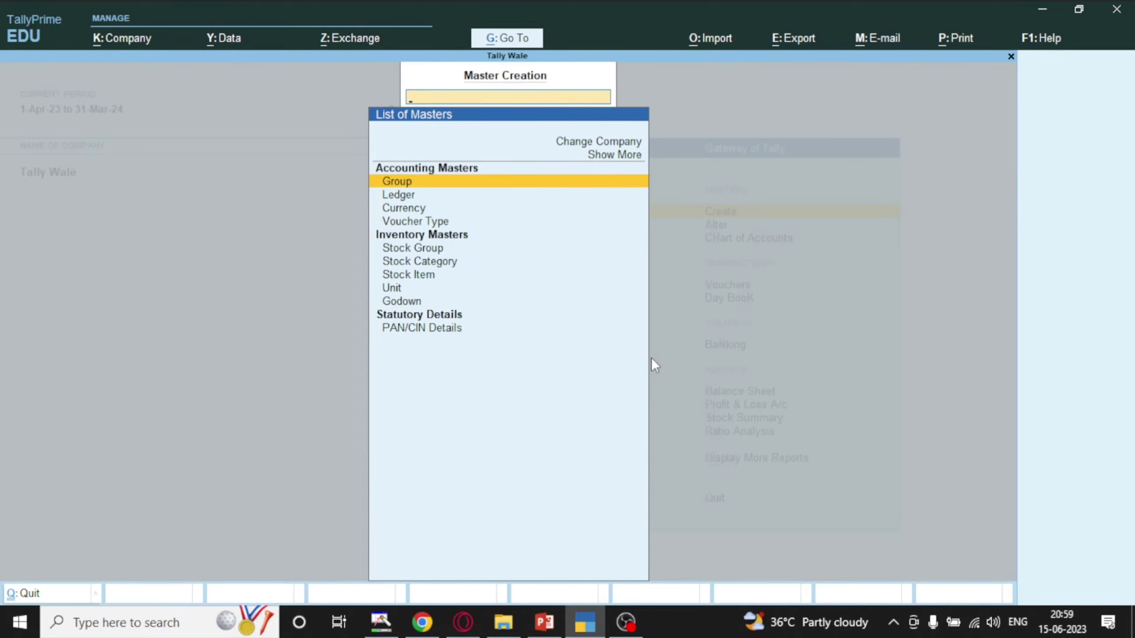
Choose Ledger in the List of Masters to start a new ledger.
key(Down)
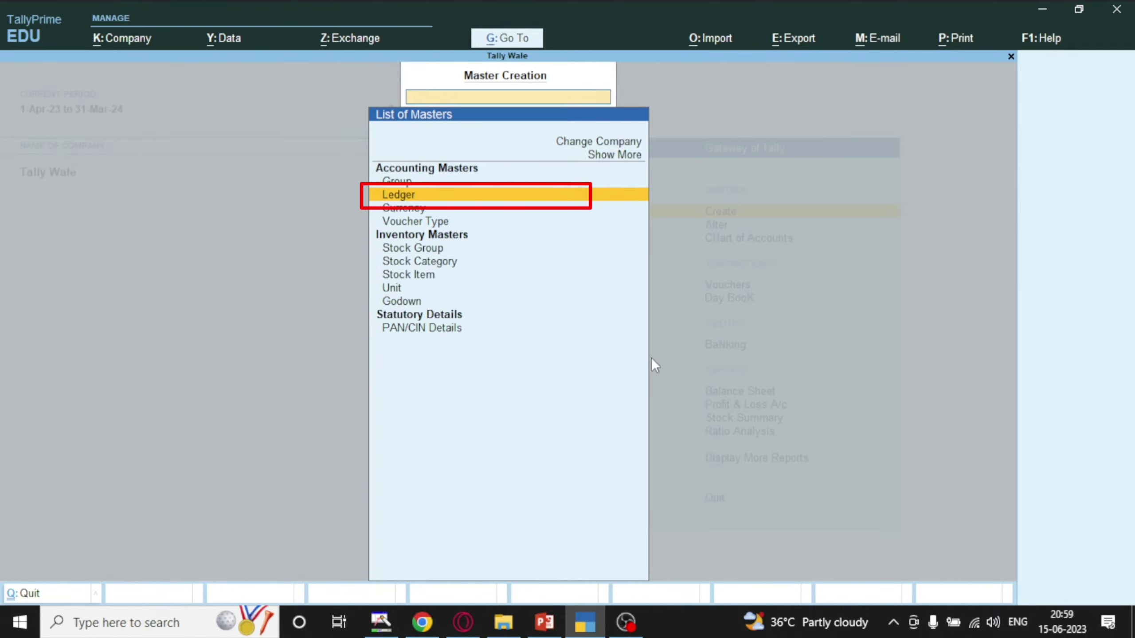
key(Return)
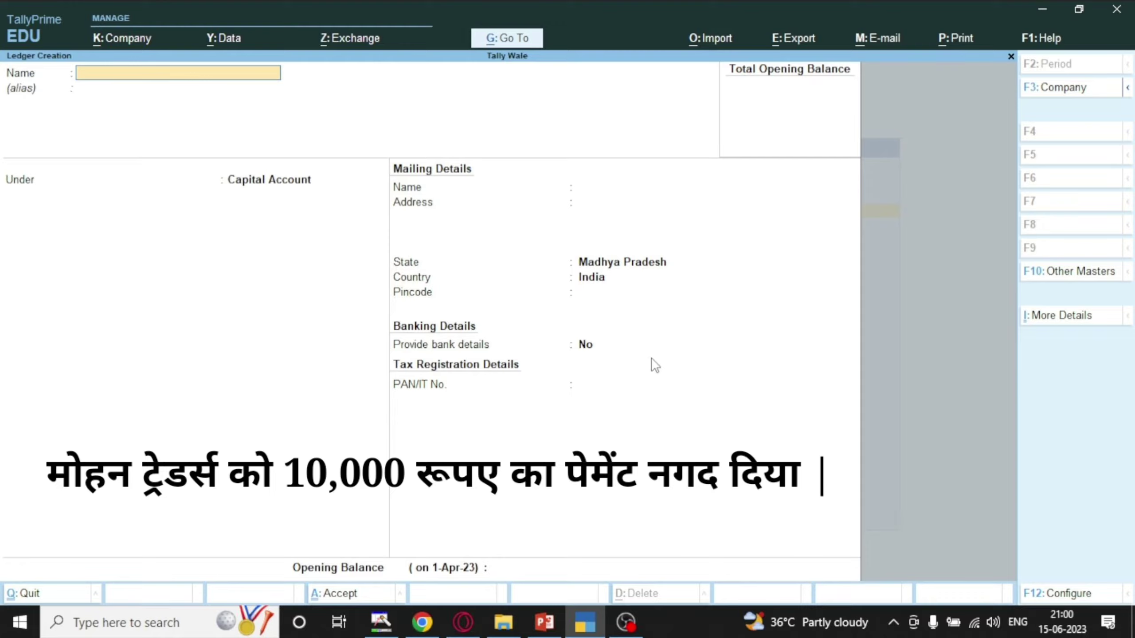
Create the supplier's ledger under Sundry Creditors, accepting the default credit, mailing and bank settings.
text(Mohan Traadrs)
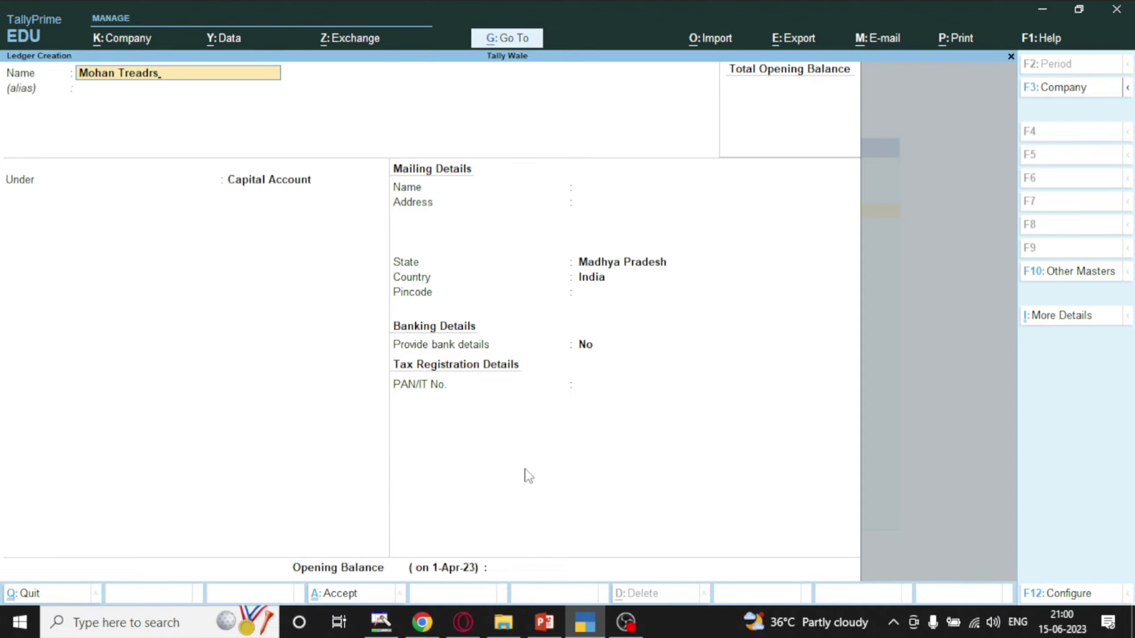
key(Return)
key(Return)
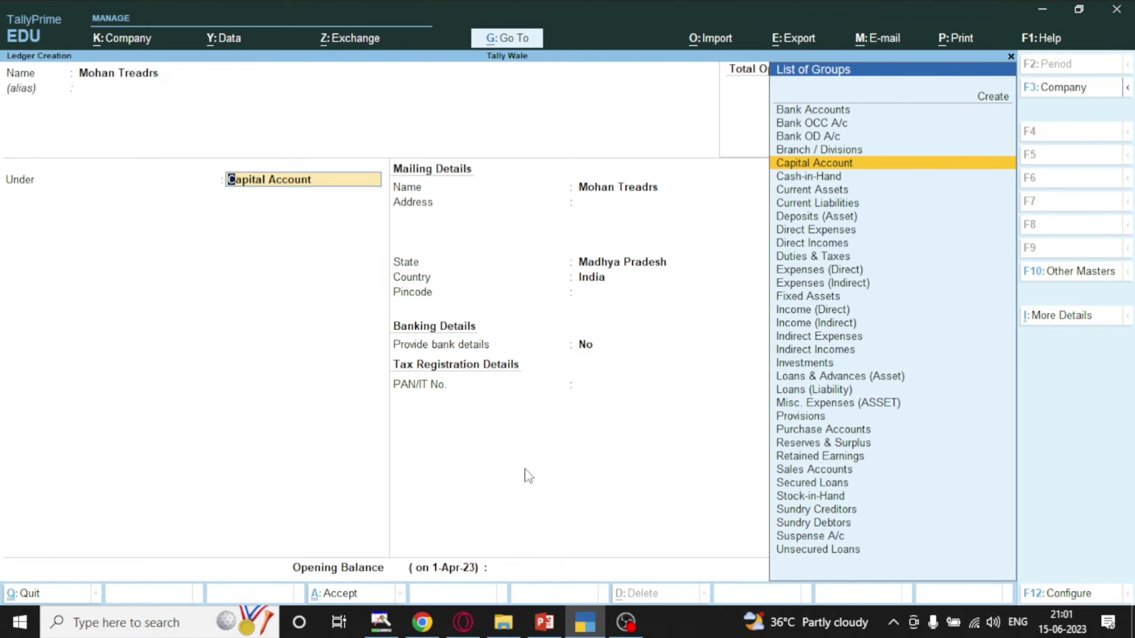
text(Cre)
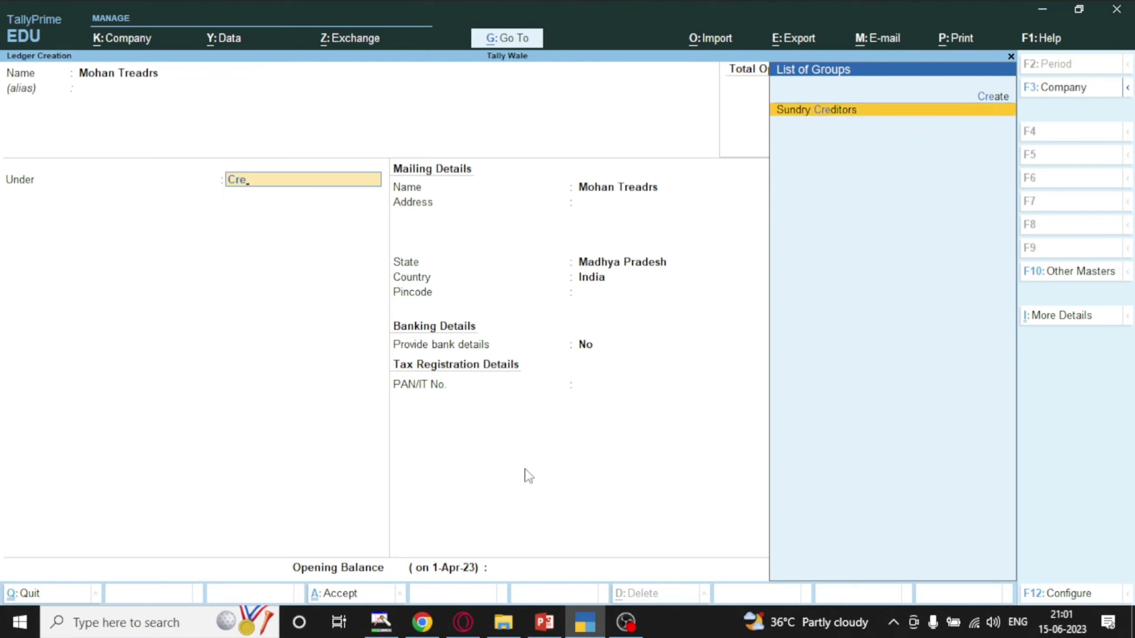
key(Return)
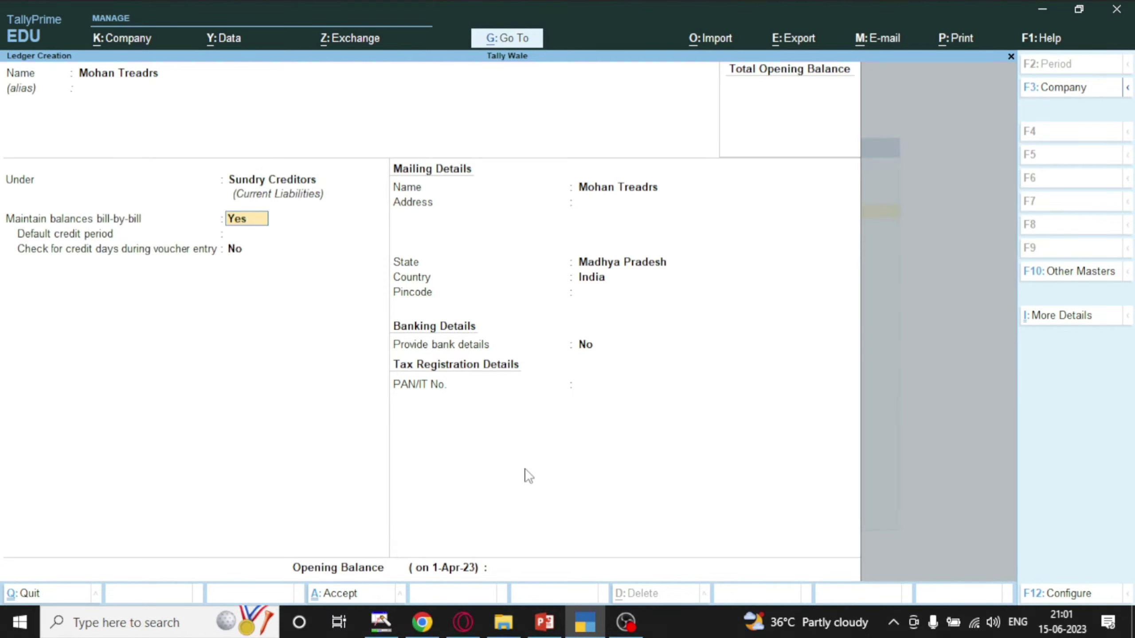
key(Return)
key(Return)
key(Return)
key(Return)
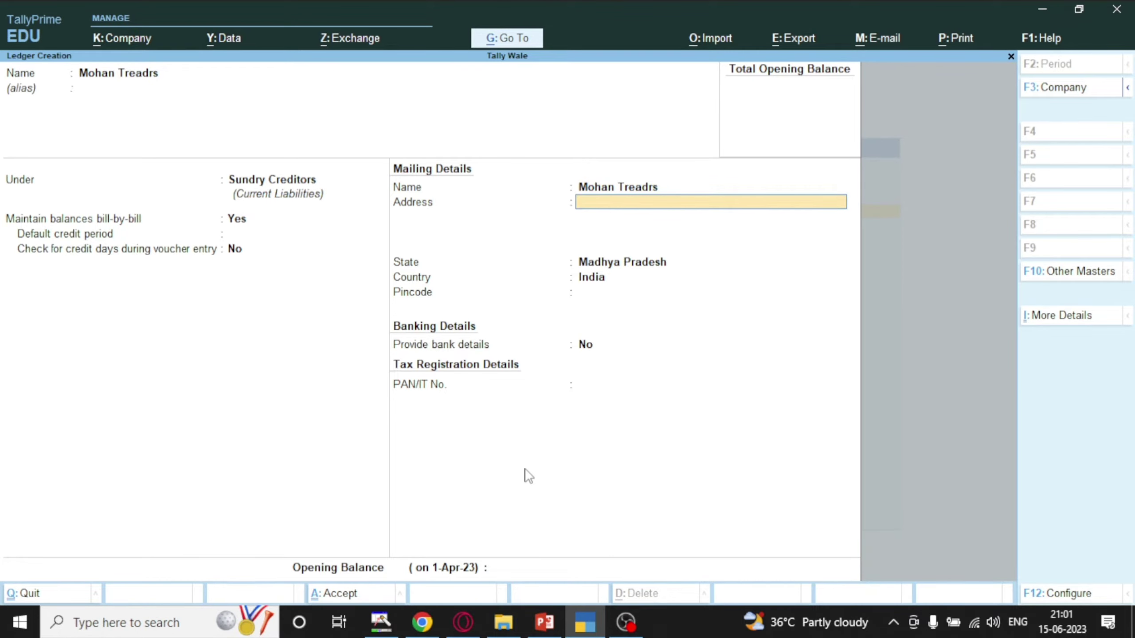
key(Return)
key(Return)
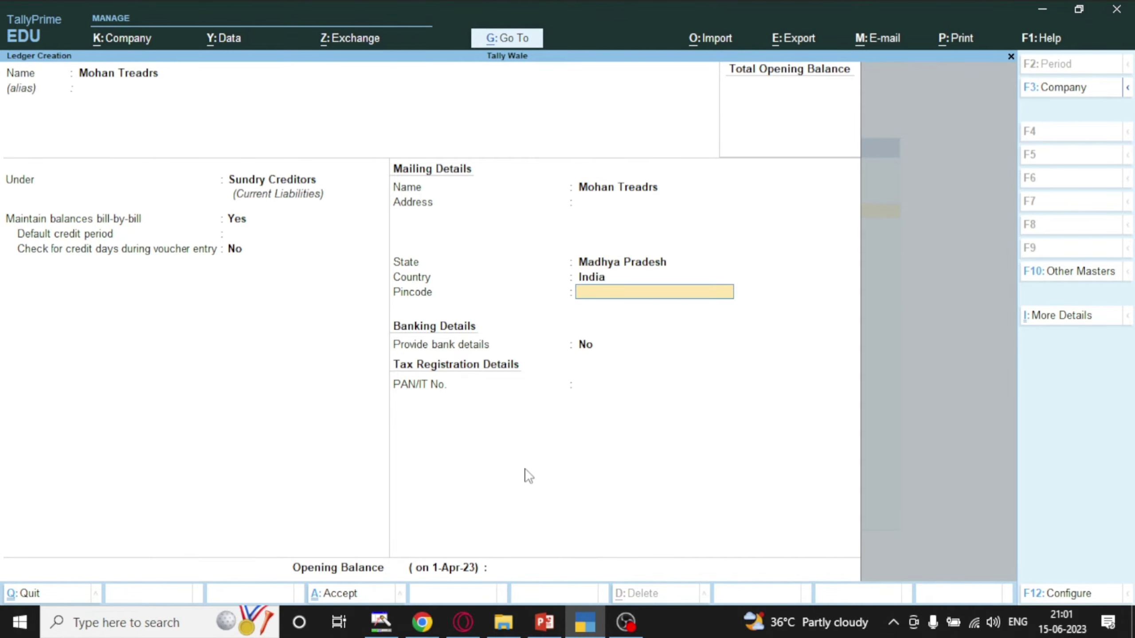
key(Return)
key(Return)
key(Return)
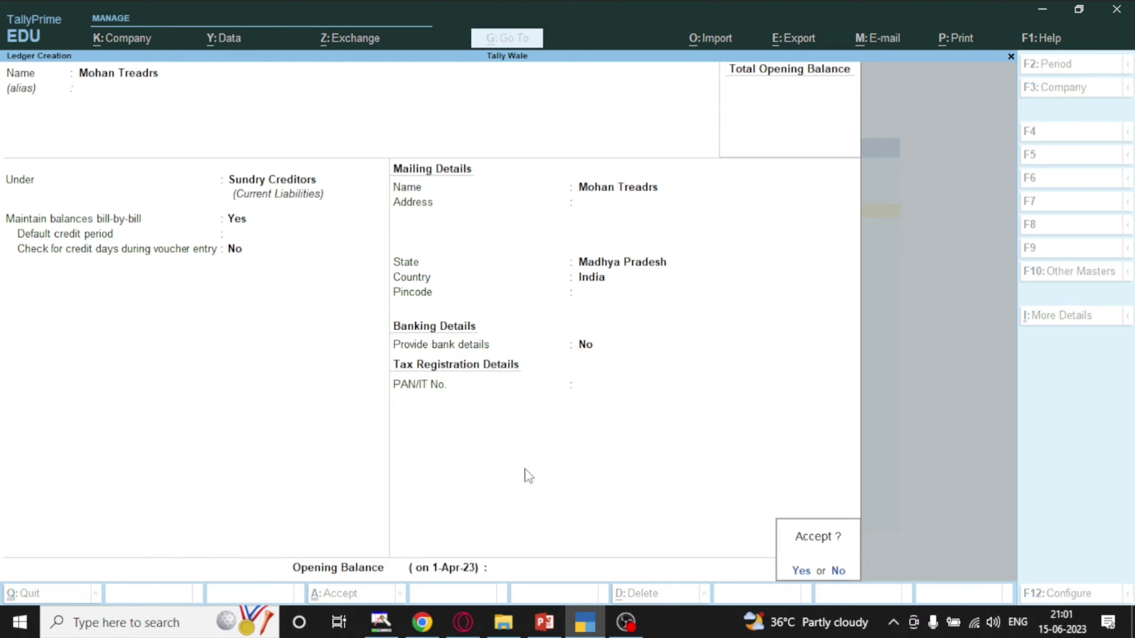
key(Return)
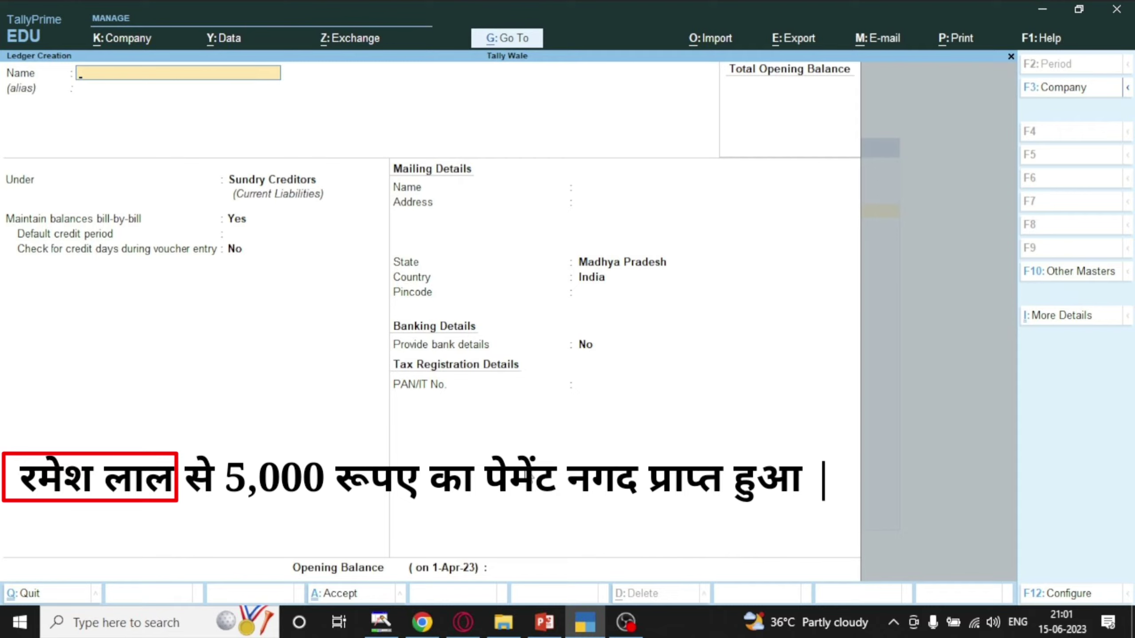
Enter the customer's name and place the ledger under Sundry Debtors, keeping state Madhya Pradesh.
key(Return)
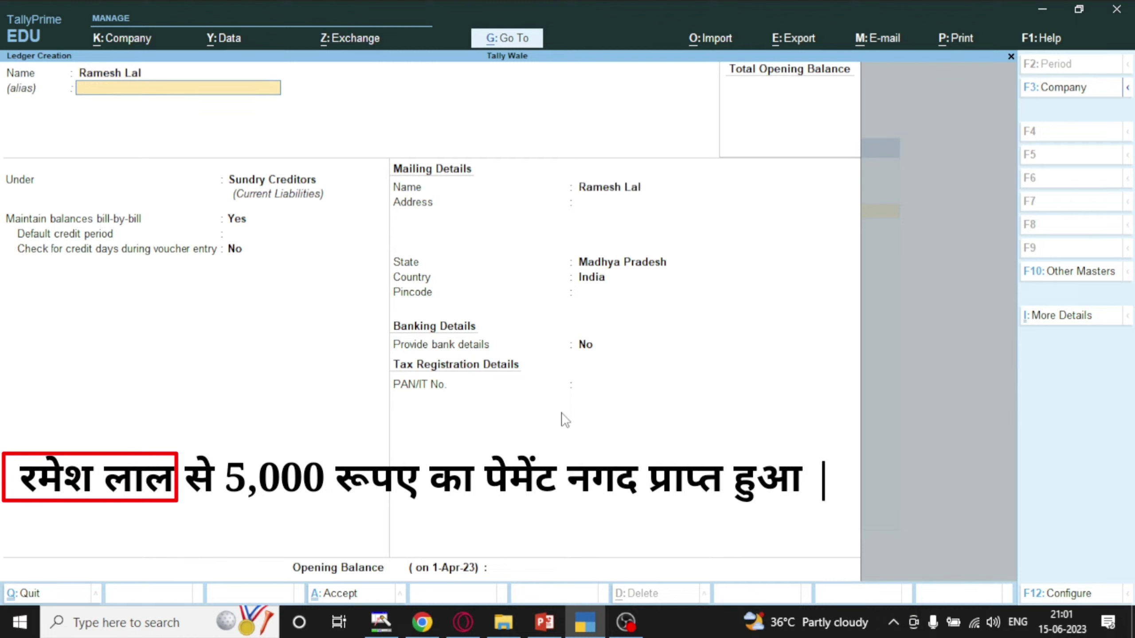
key(Return)
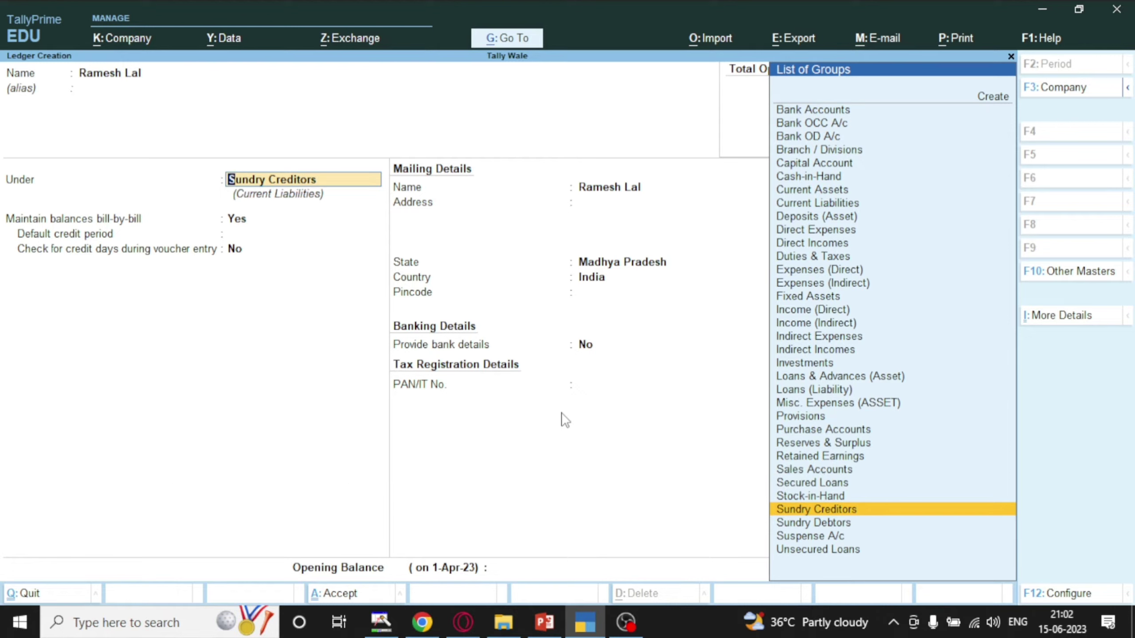
key(Down)
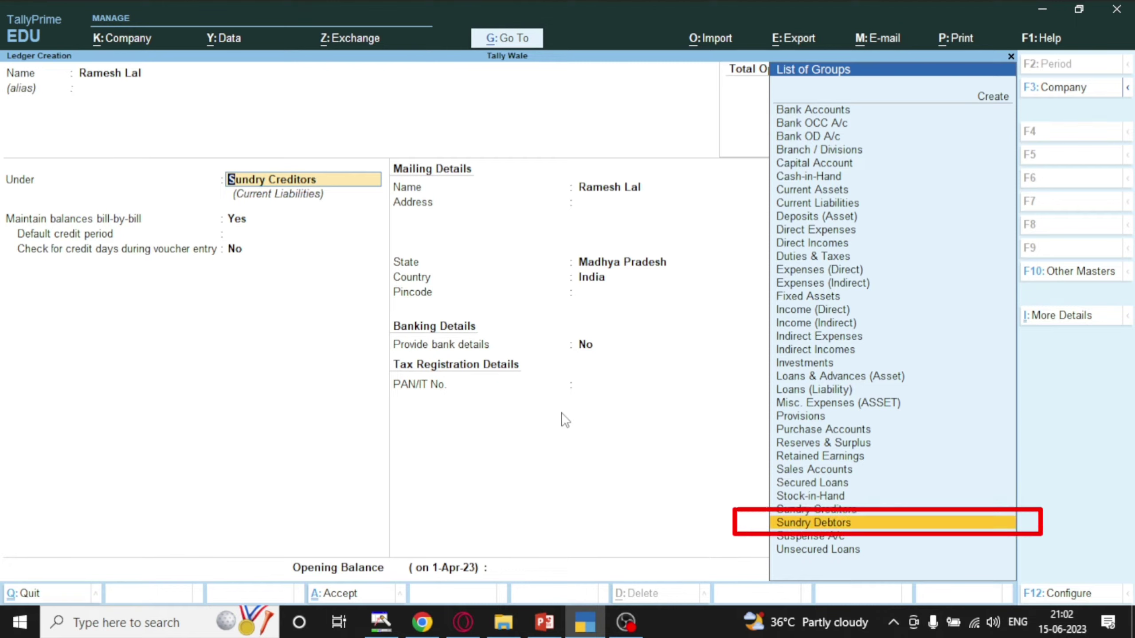
key(Return)
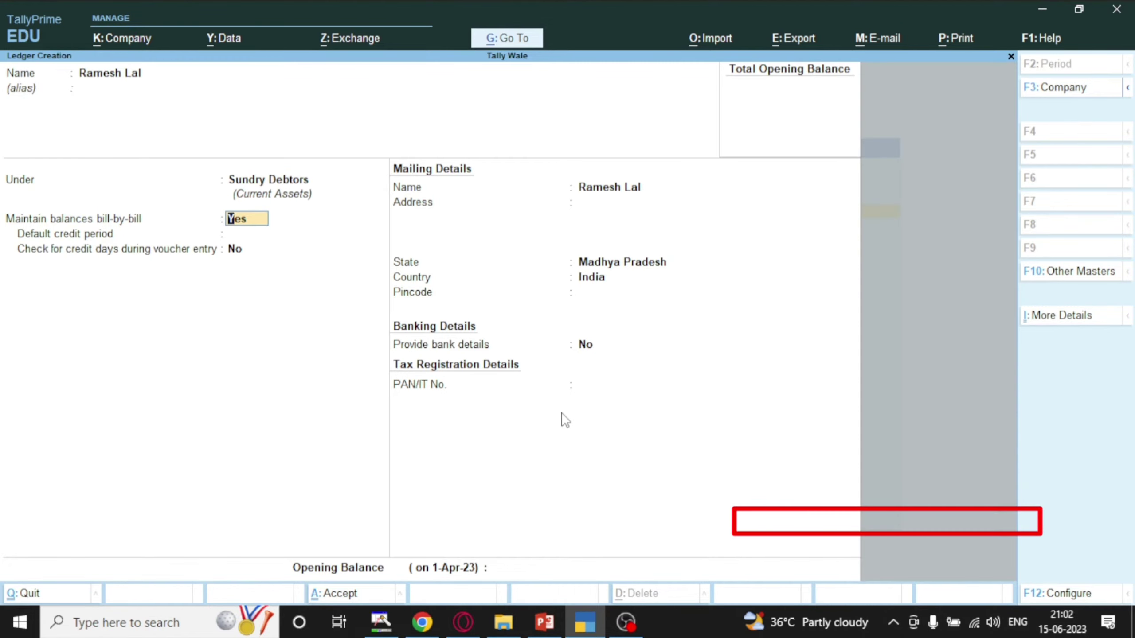
key(Return)
key(Return)
key(Return)
key(Return)
key(Return)
key(Return)
key(Return)
key(Return)
key(Return)
key(Return)
key(Return)
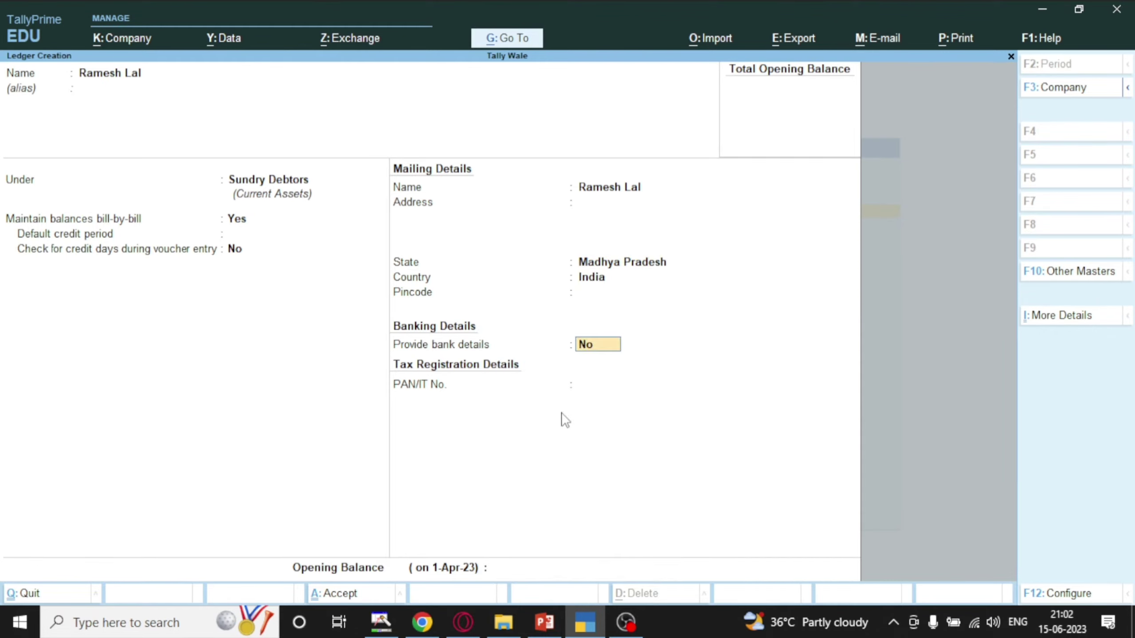
key(Return)
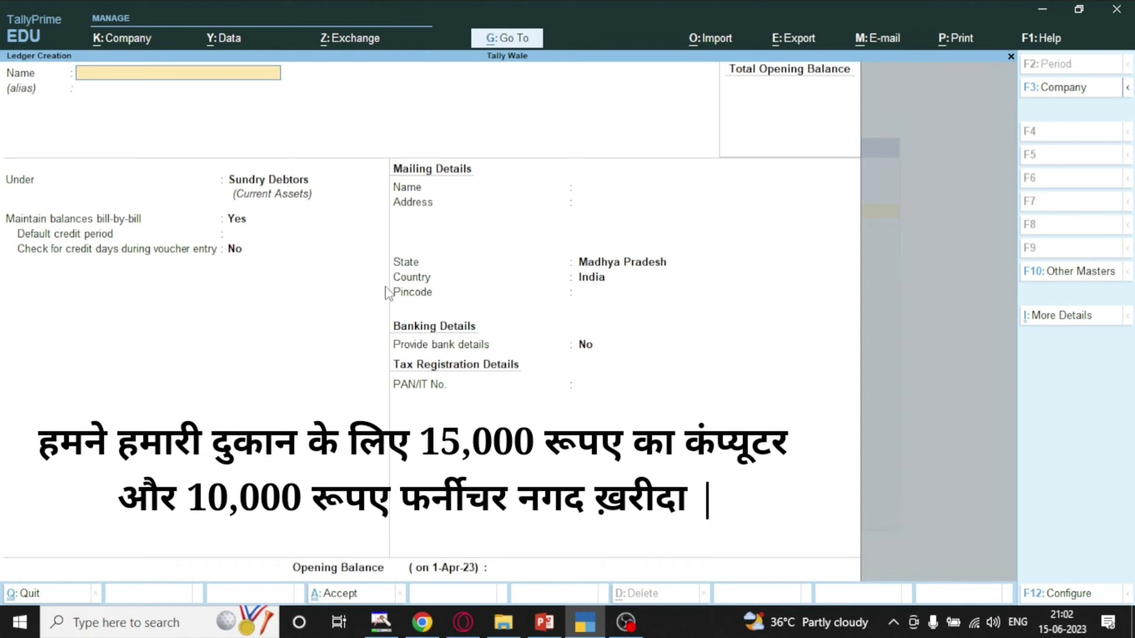
Name the ledger Computer Ac, set its group to Fixed Assets and save it.
text(Co)
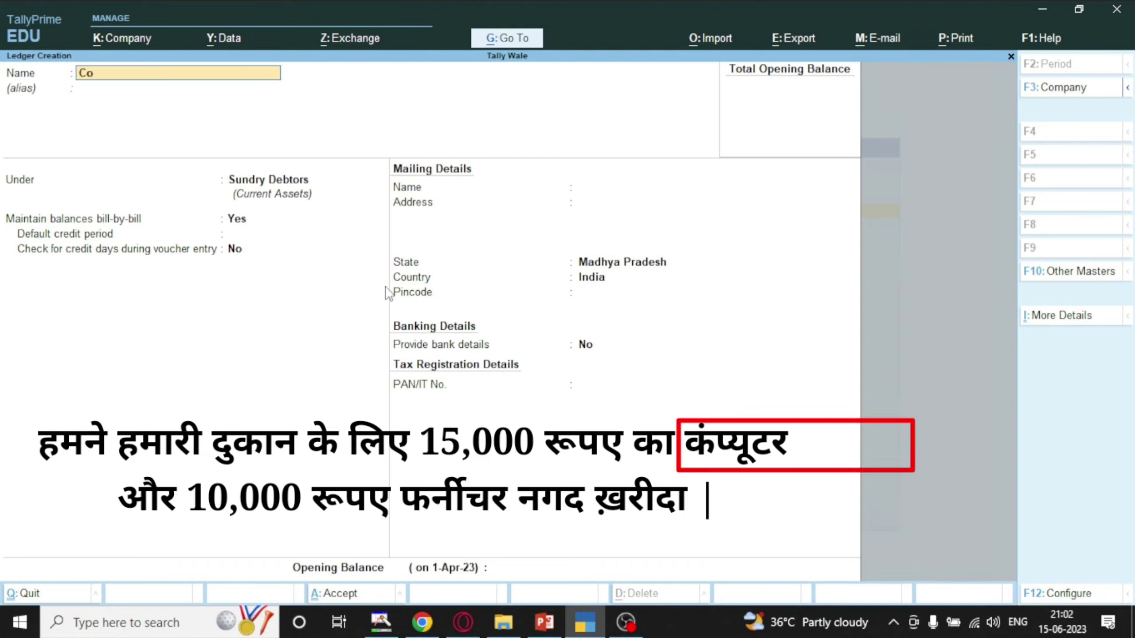
text(mputer Ax)
key(BackSpace)
text(c)
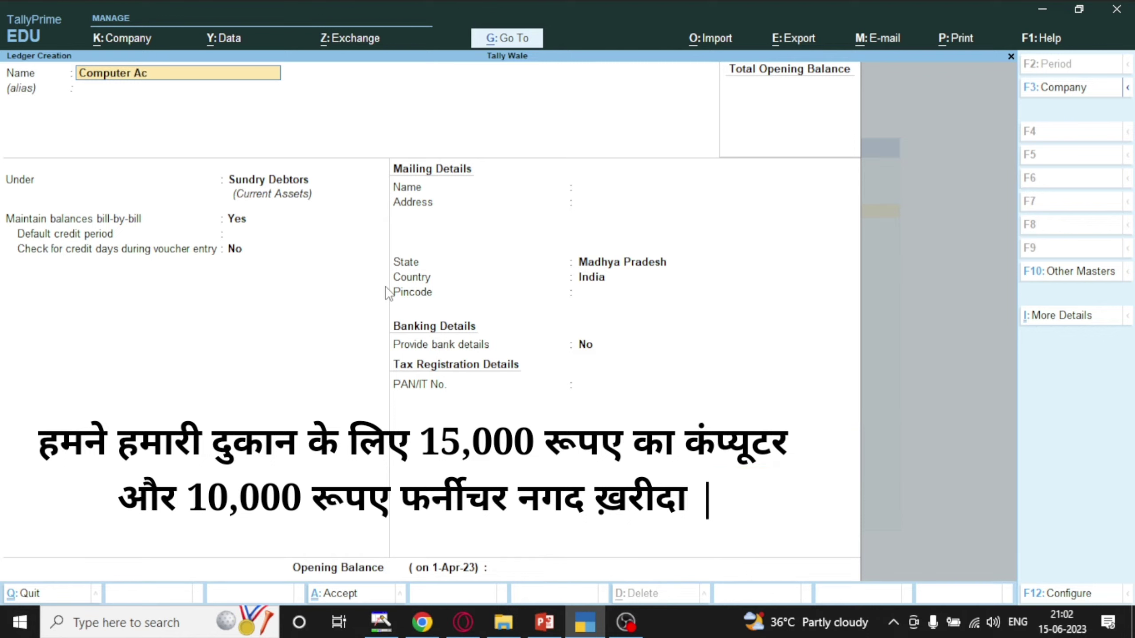
key(Return)
key(Return)
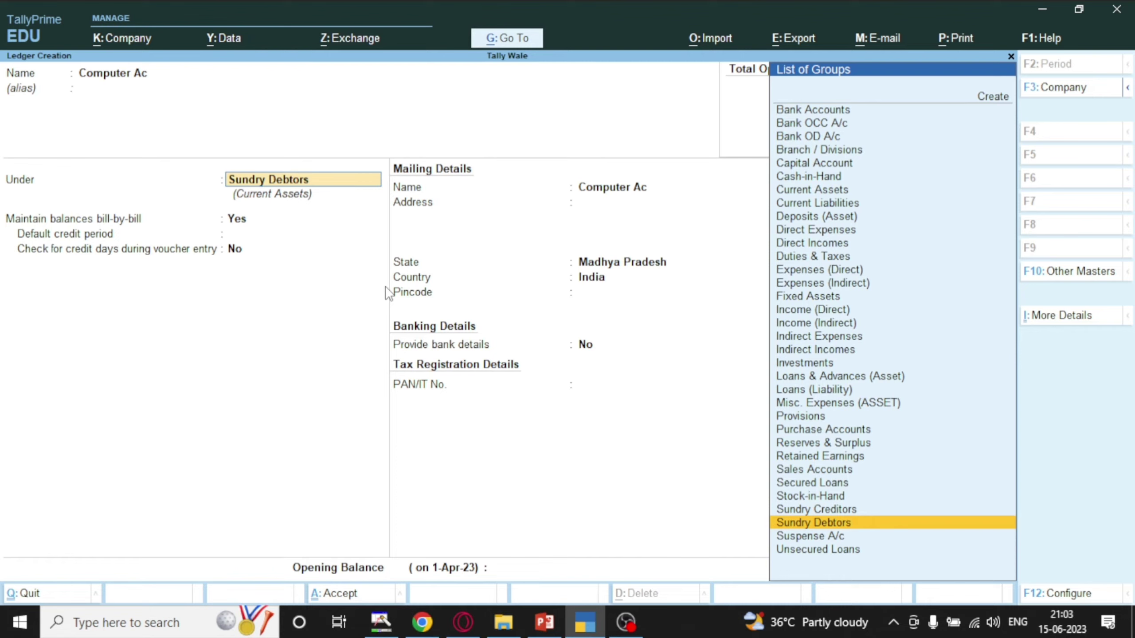
text(Fi)
key(Return)
key(ctrl+a)
Name the ledger Furniture Ac, keep Fixed Assets as its group, and accept it.
text(F)
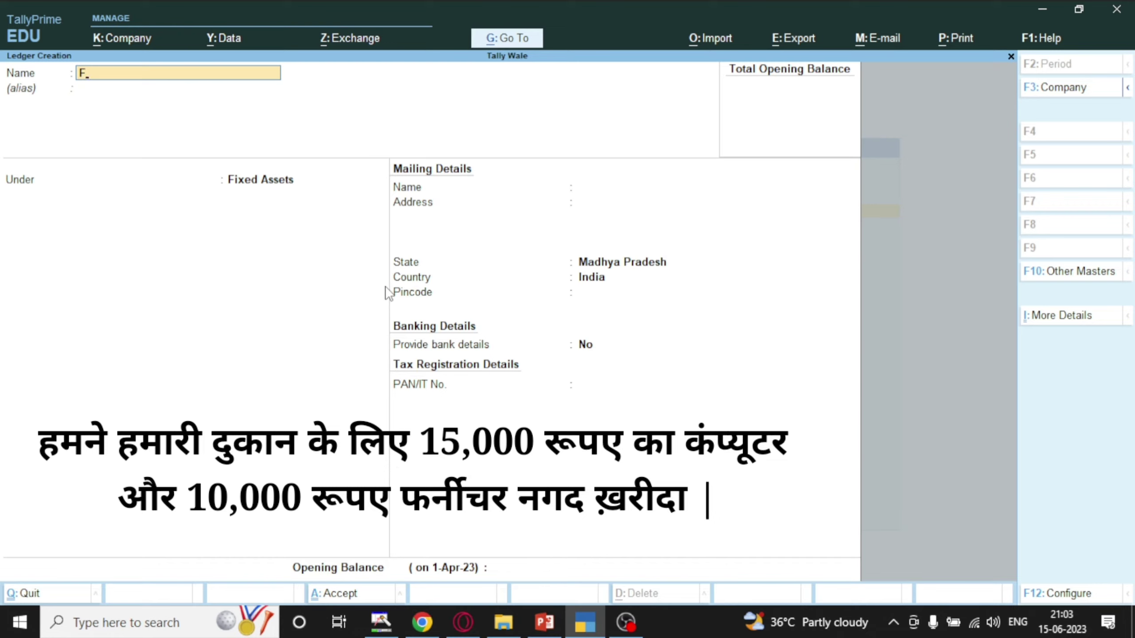
text(urniture)
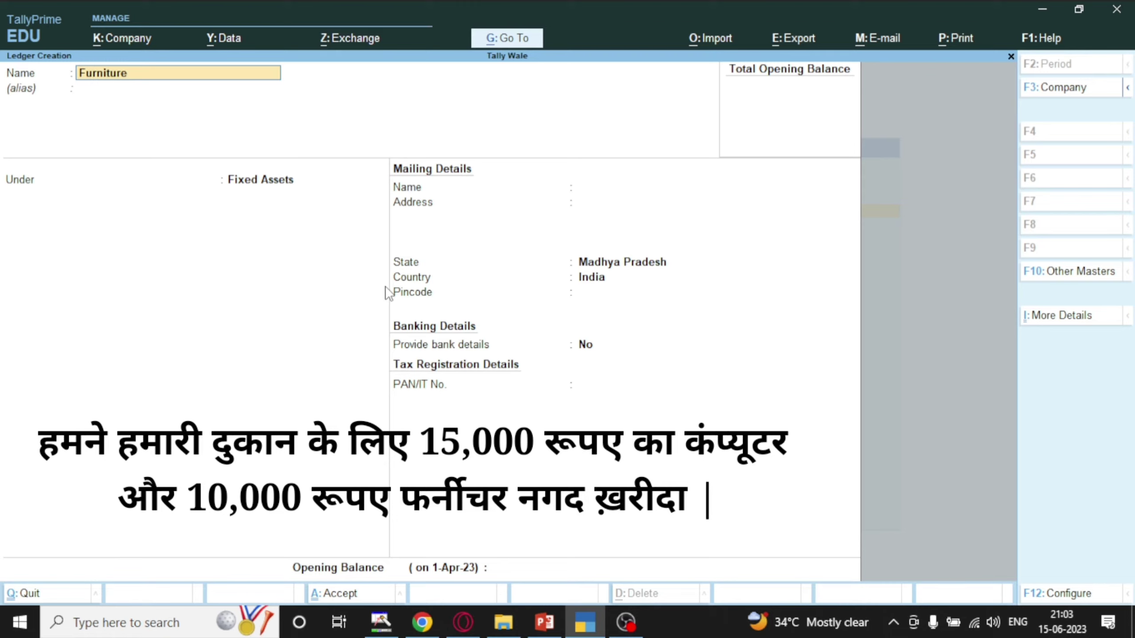
text( A?c)
key(Left)
key(BackSpace)
key(Return)
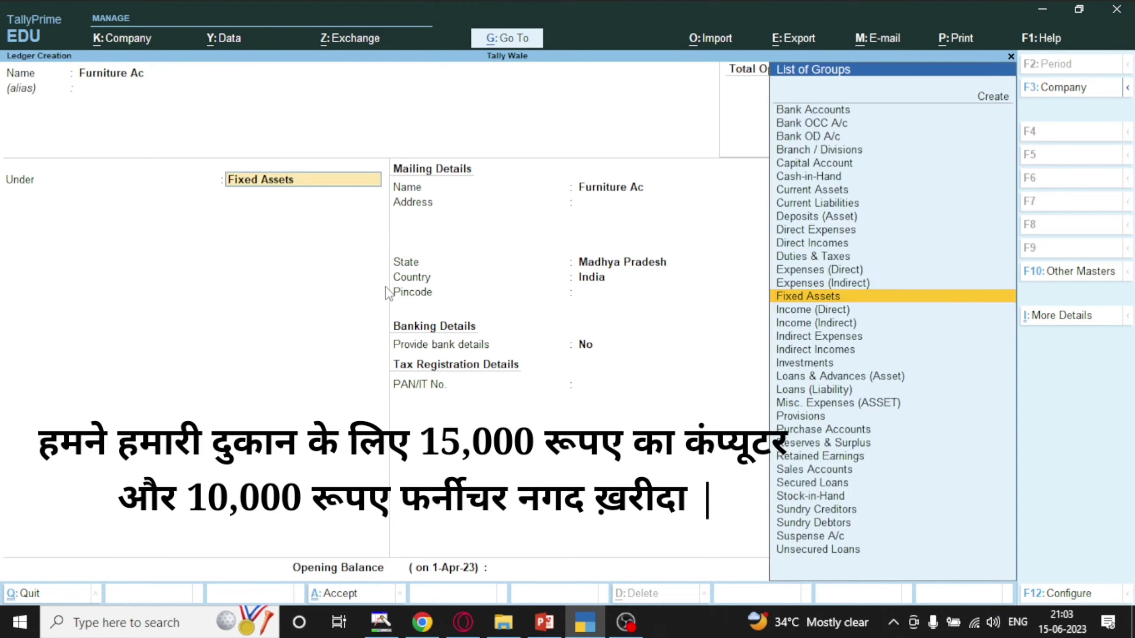
key(Return)
key(Return)
key(Return)
key(Return)
key(Return)
key(Return)
key(Return)
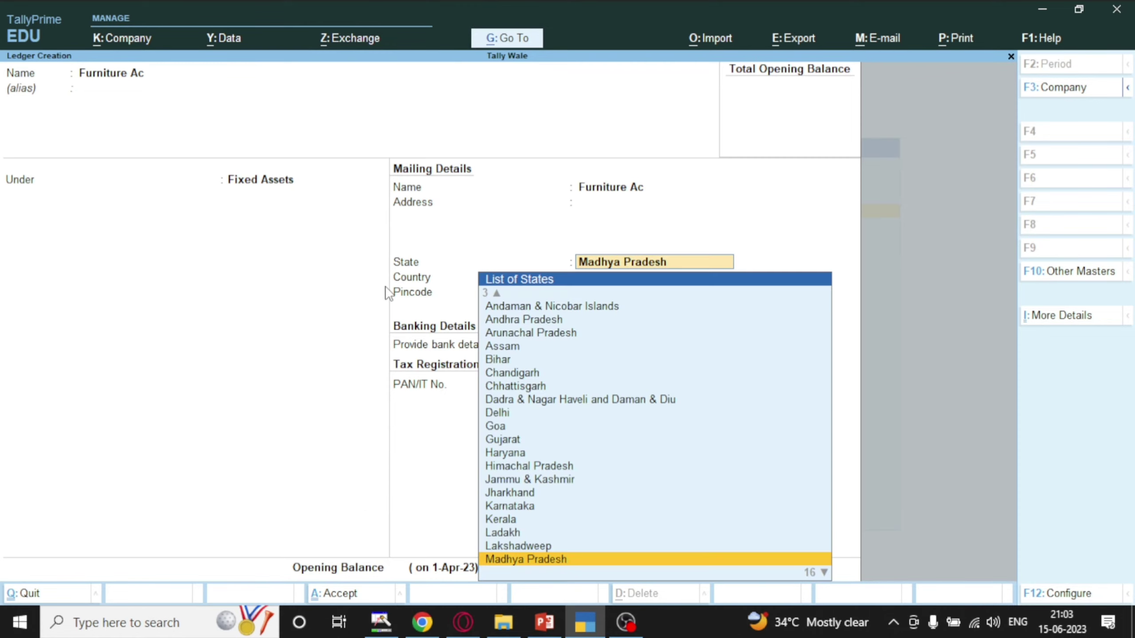
key(Return)
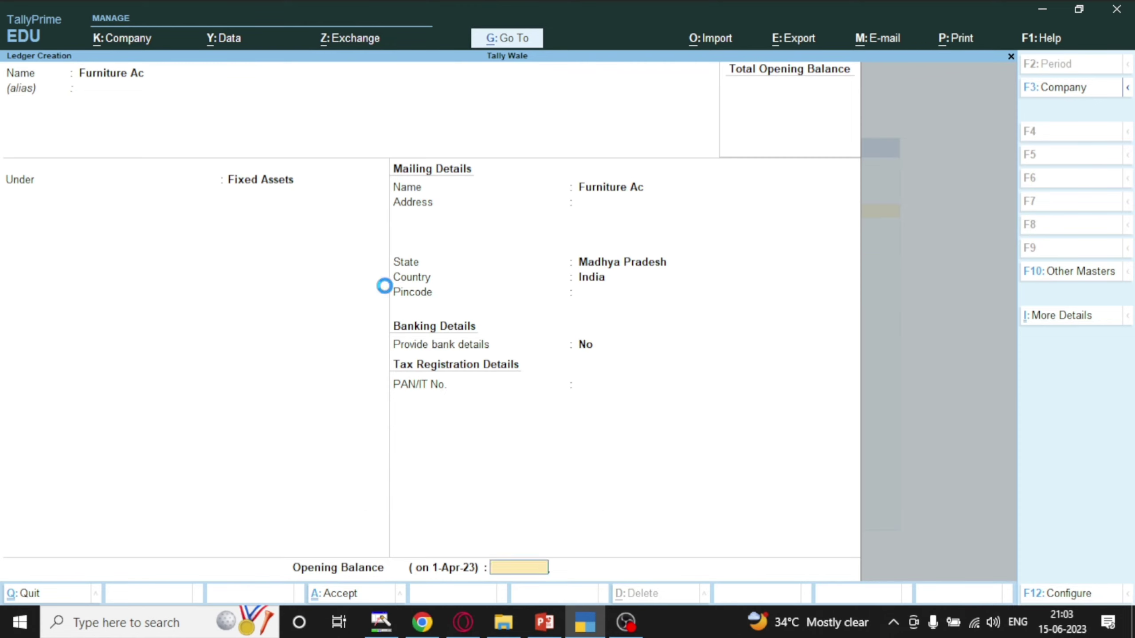
key(Return)
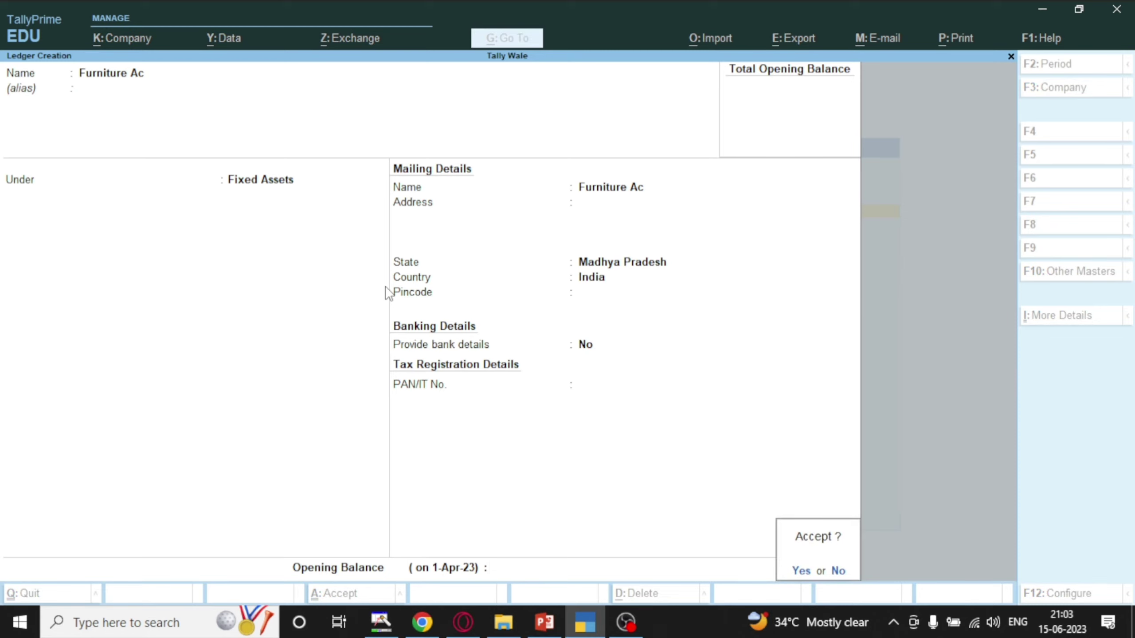
key(Return)
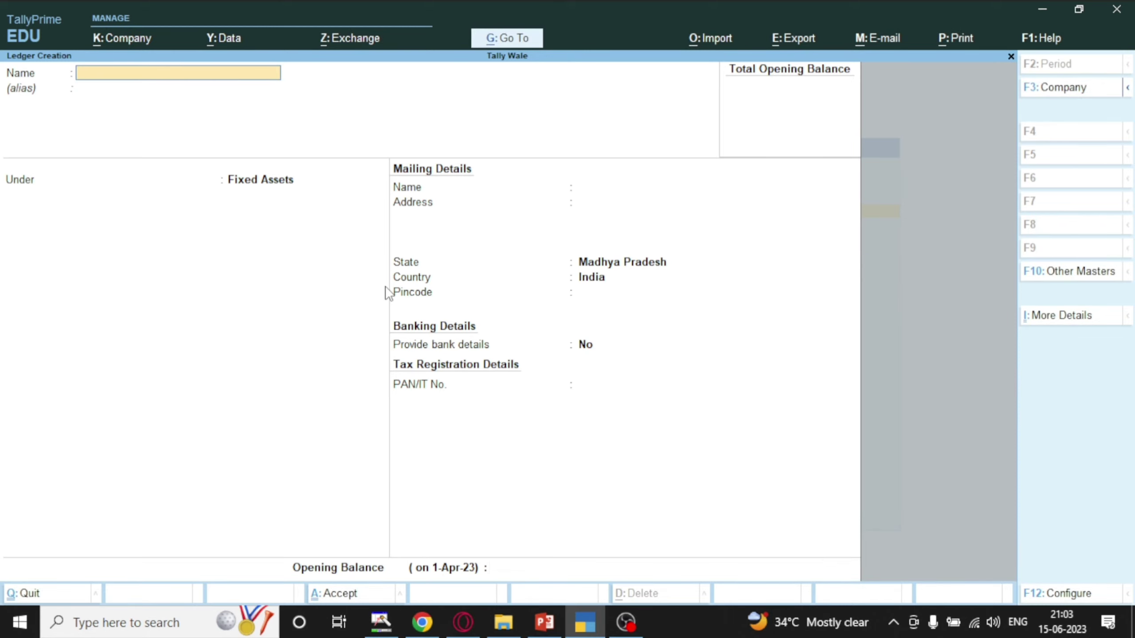
Quit the blank Ledger Creation form without saving and close the masters list.
key(Escape)
key(Return)
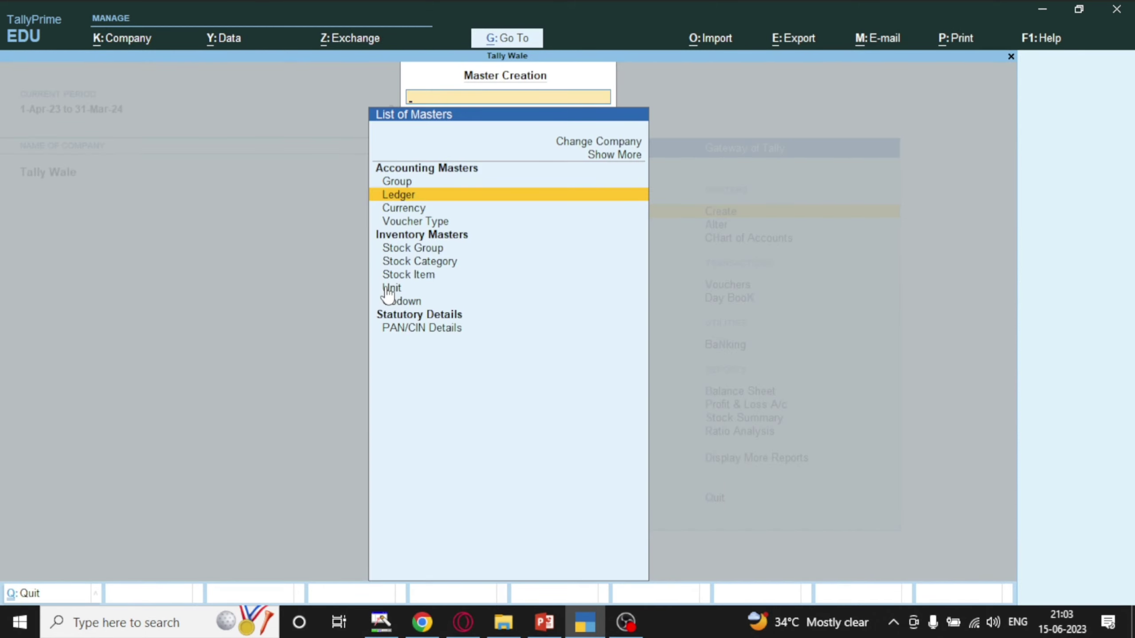
key(Escape)
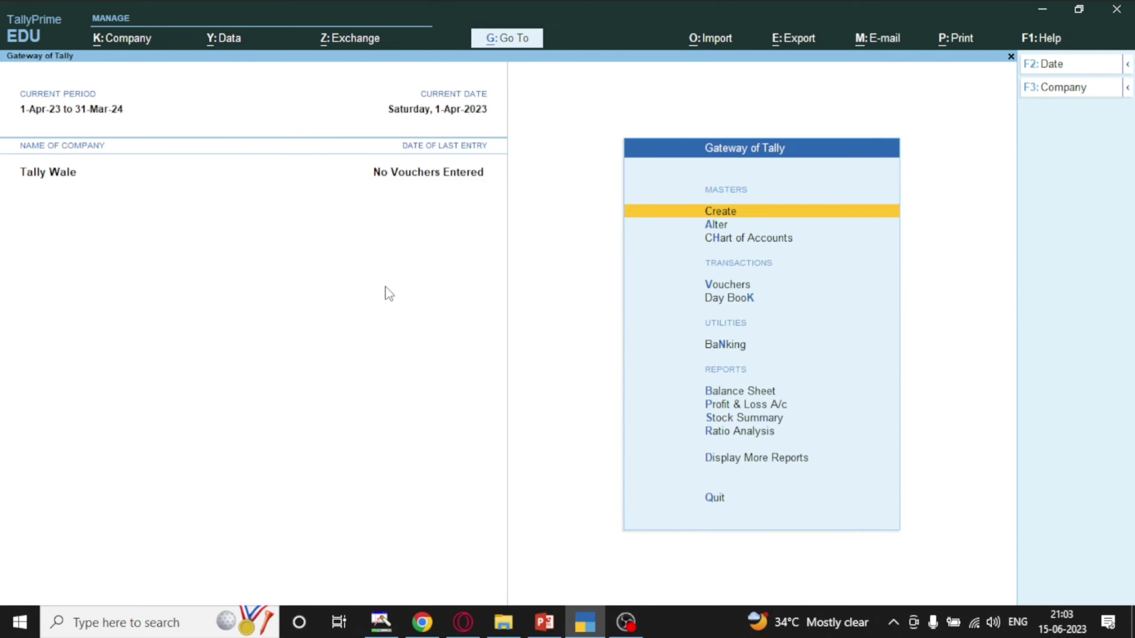
Go to Alter > Ledger and select the supplier's ledger in the List of Ledgers.
key(Down)
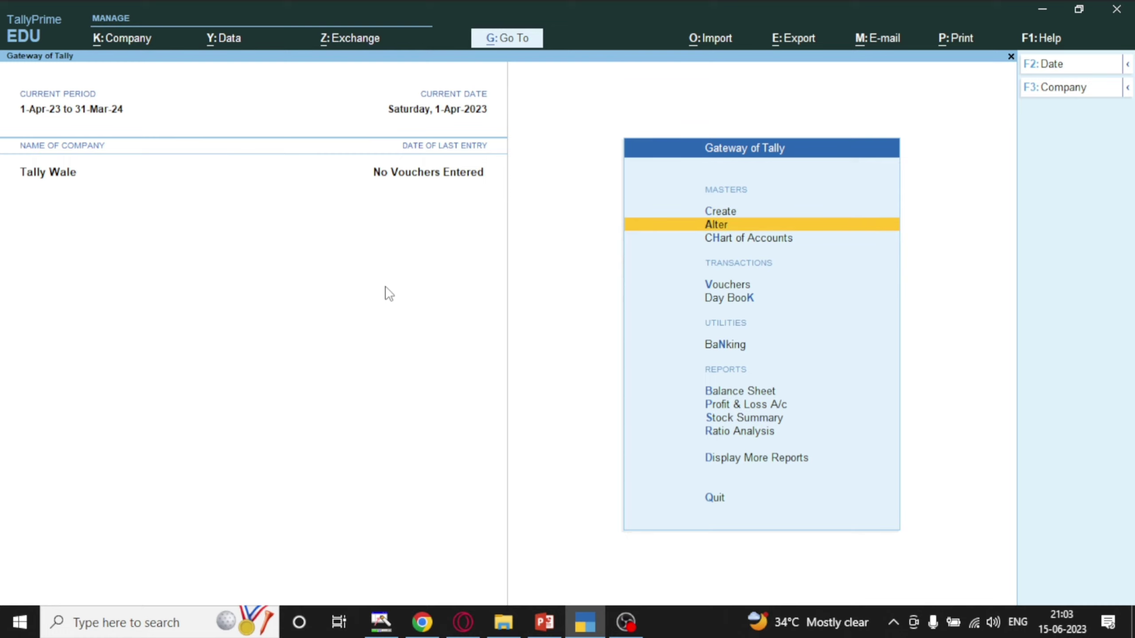
key(Return)
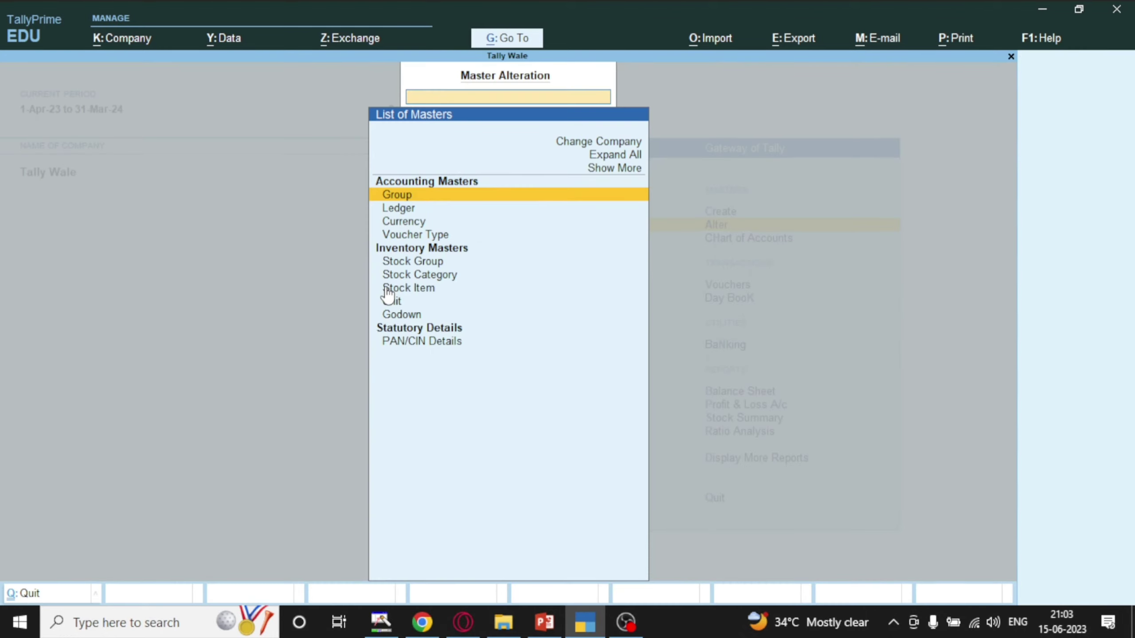
key(Down)
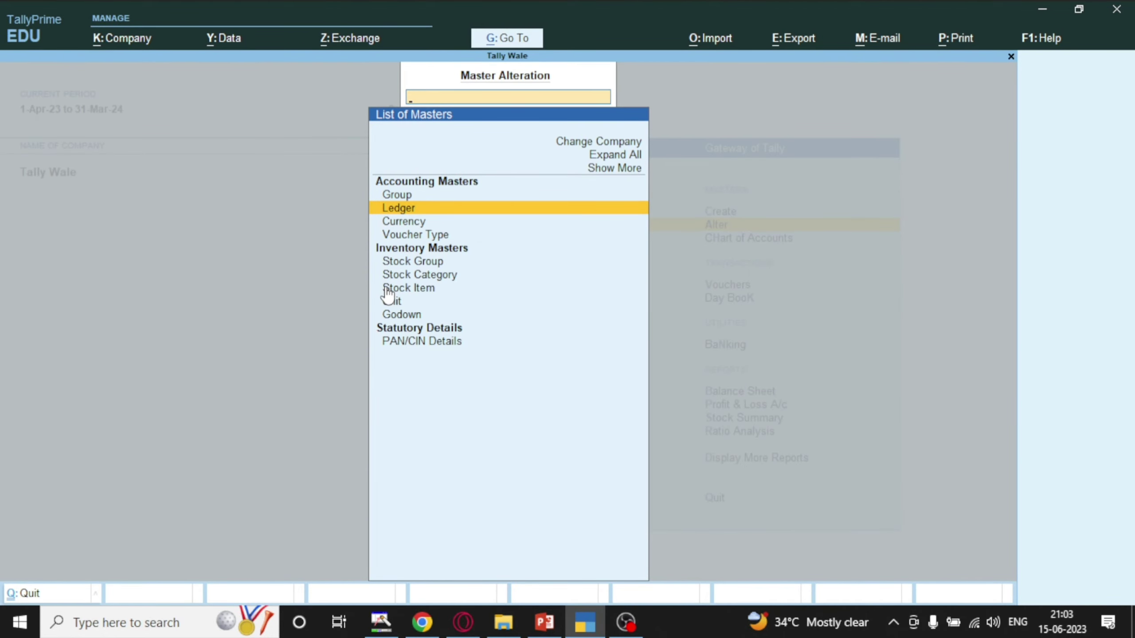
key(Return)
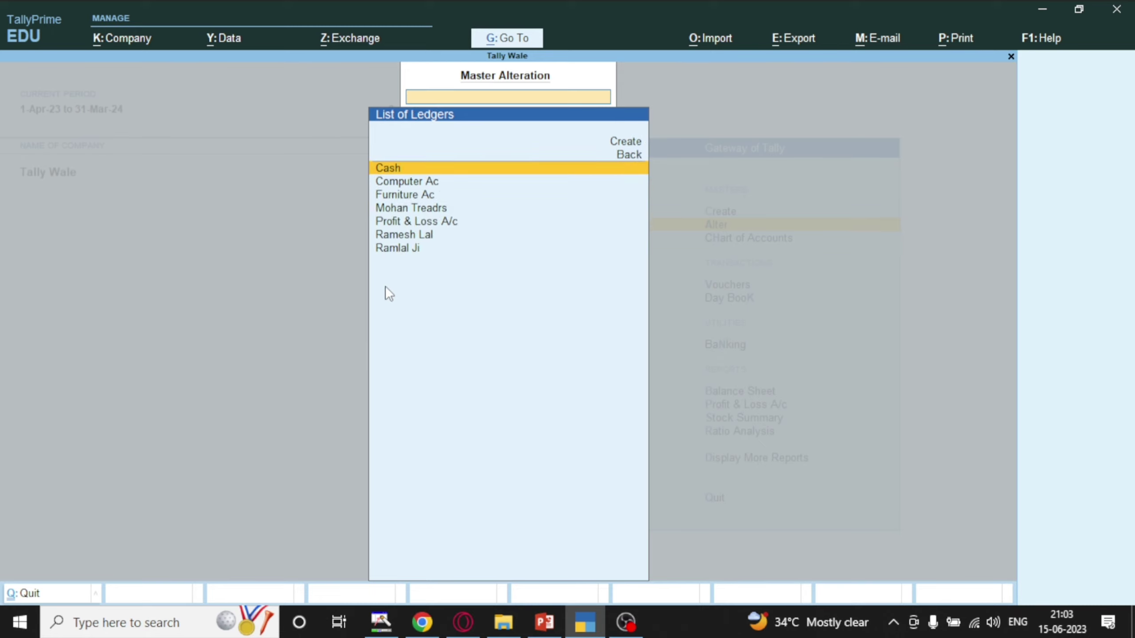
key(Down)
key(Down)
key(Down)
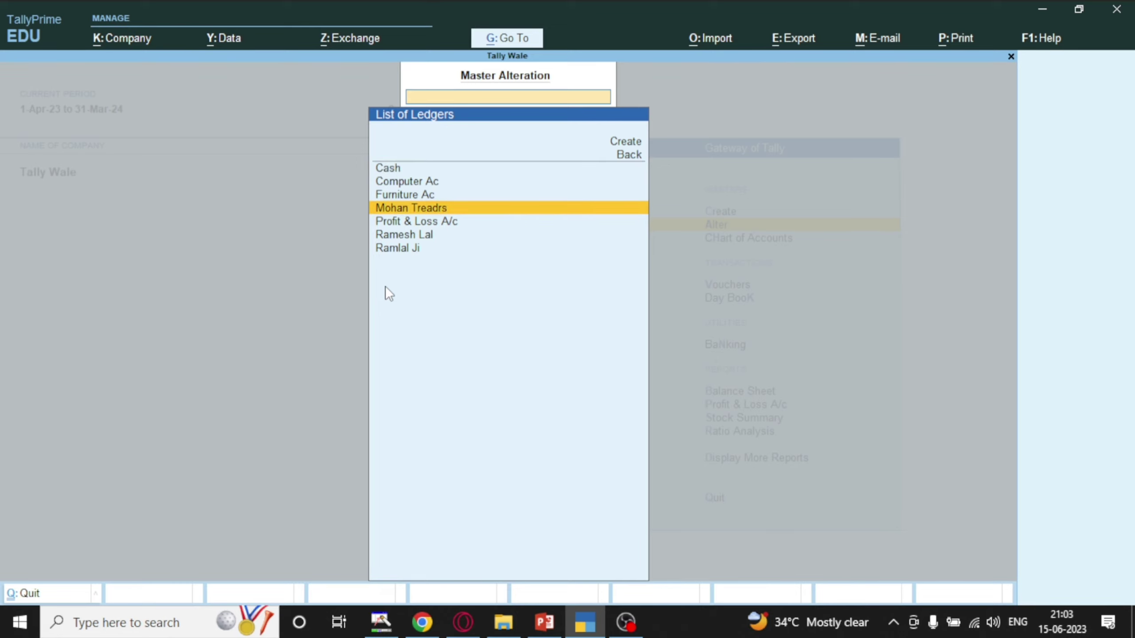
key(Down)
key(Down)
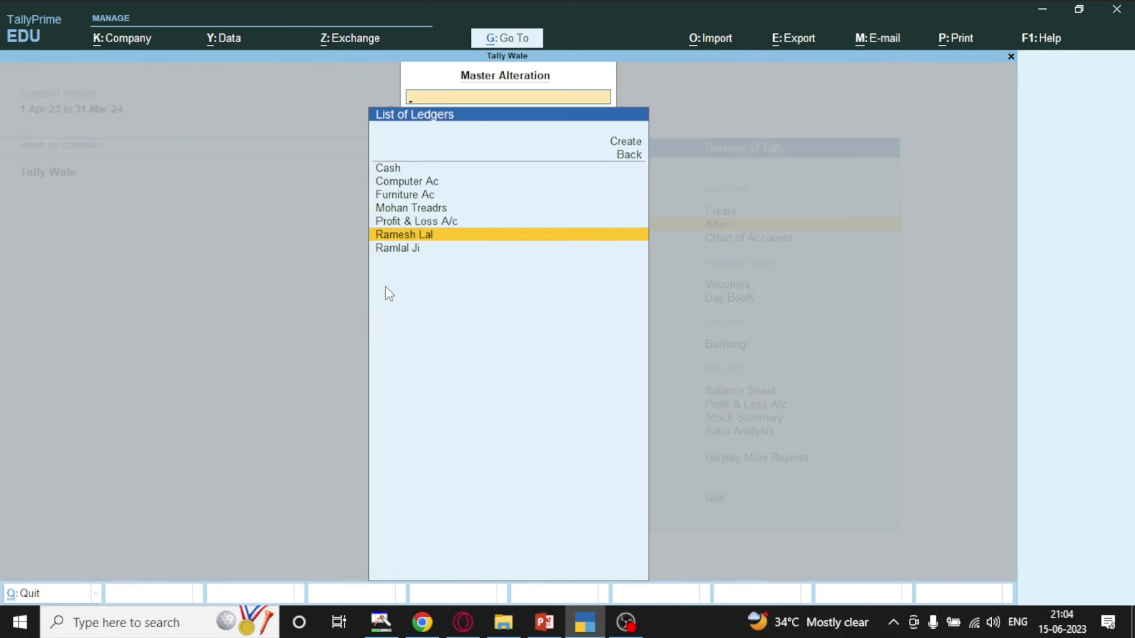
key(Down)
key(Up)
key(Up)
key(Up)
Fill in the supplier ledger's mailing address and save the alteration.
key(Return)
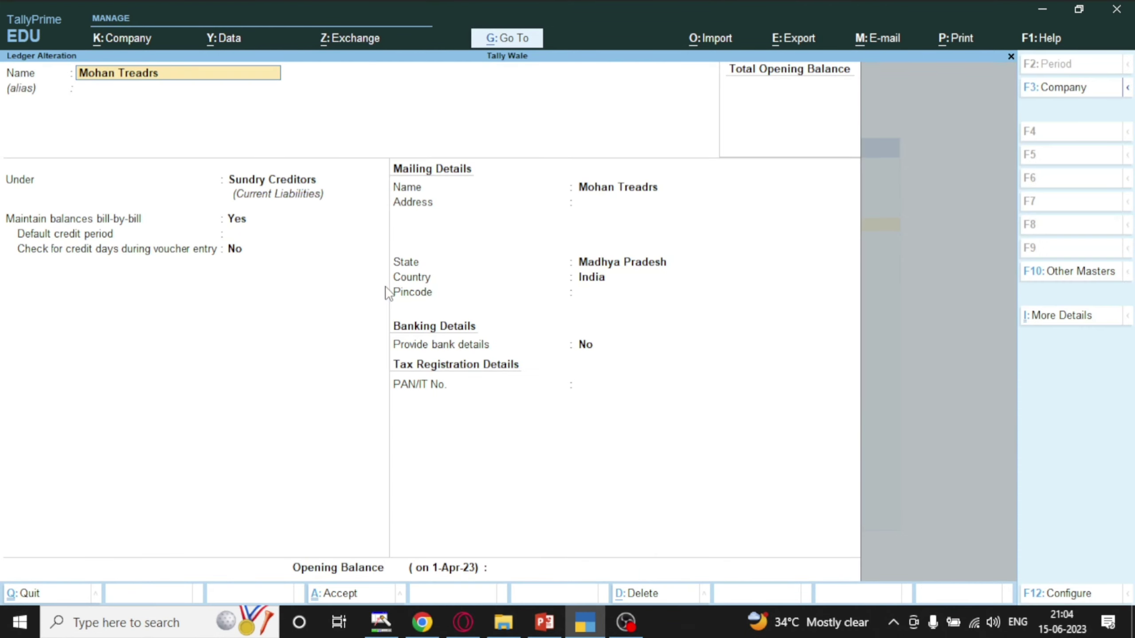
key(Return)
key(Return)
key(Return)
key(Return)
key(Return)
key(Return)
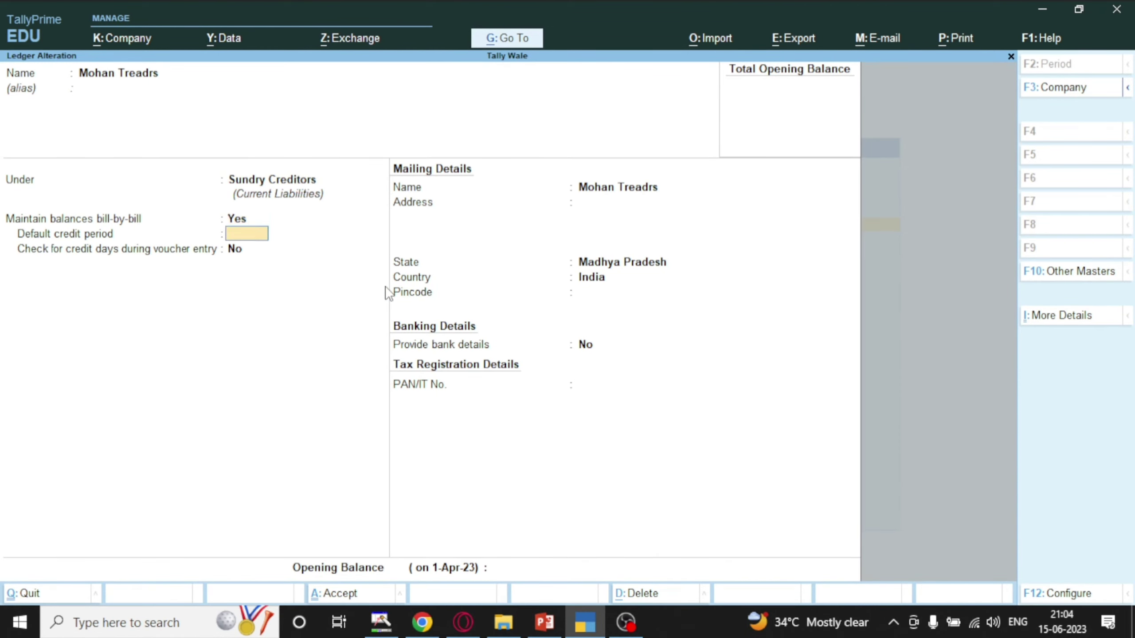
key(Return)
text(A)
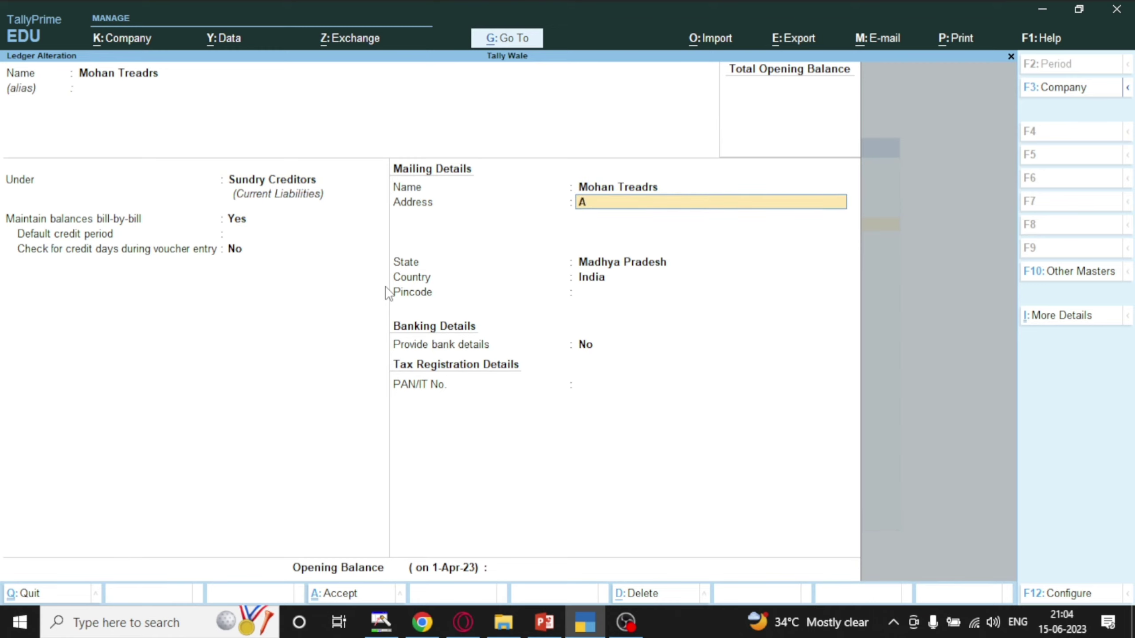
text(gar Malwa)
key(Return)
key(Return)
key(Return)
key(Return)
key(Return)
key(Return)
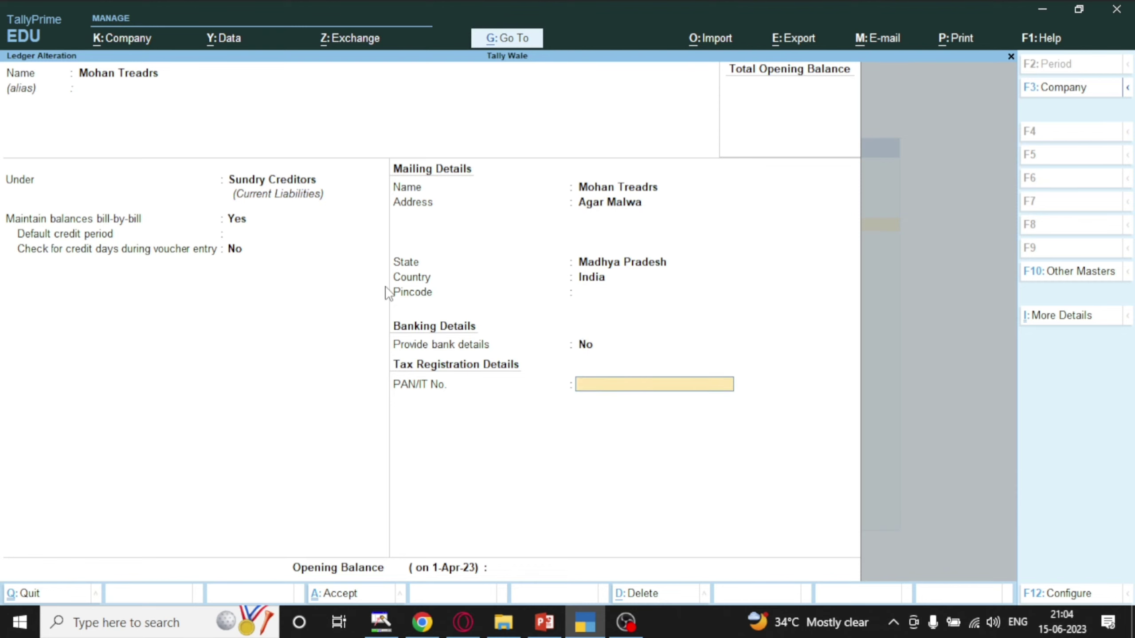
key(Return)
key(Return)
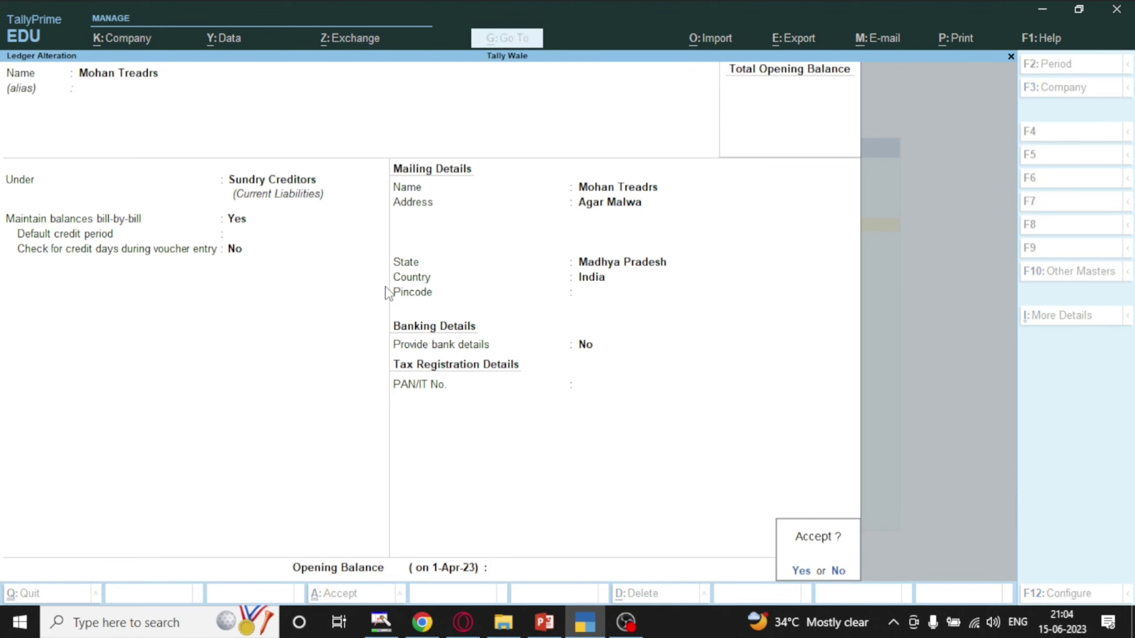
key(Return)
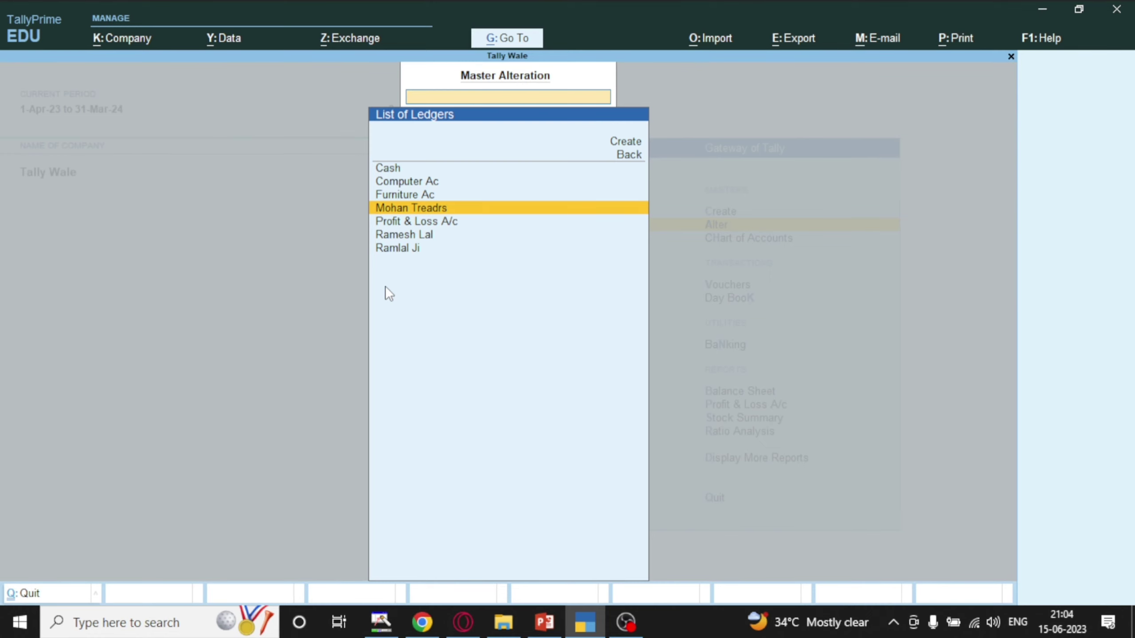
Shorten the customer ledger's name by removing the surname, save it, then exit the Cash ledger.
key(Down)
key(Down)
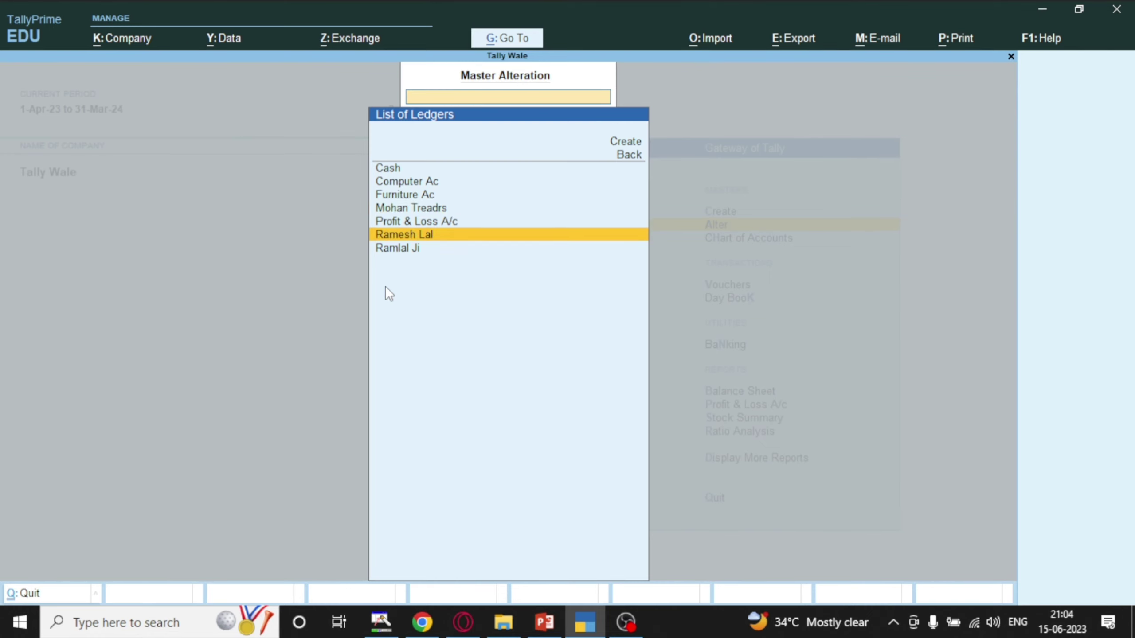
key(Return)
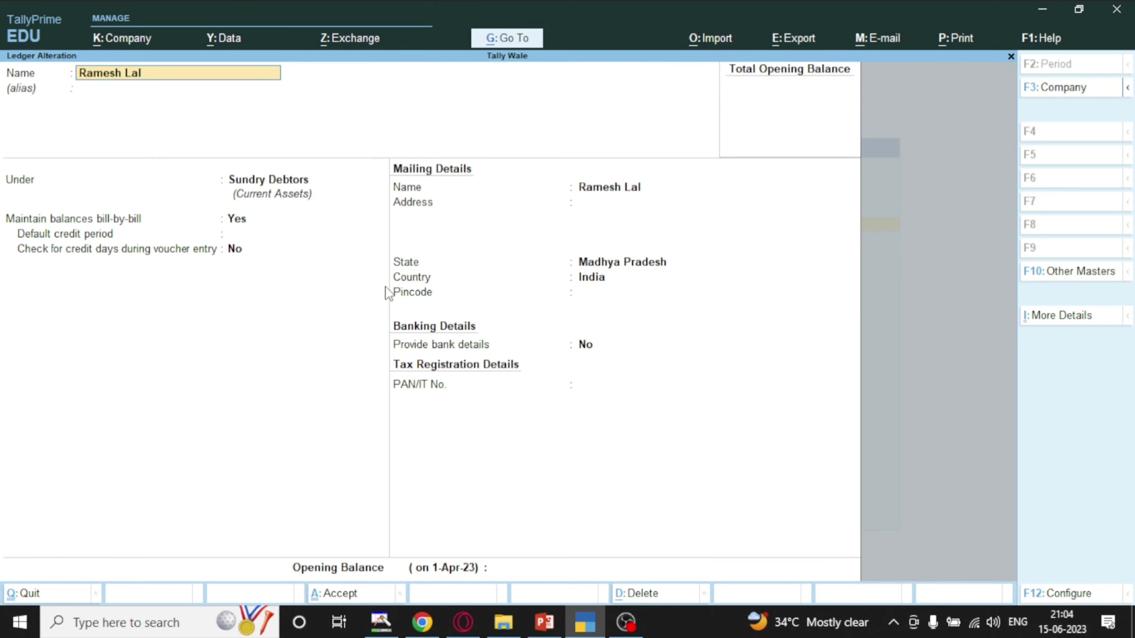
key(BackSpace)
key(BackSpace)
key(BackSpace)
key(BackSpace)
key(Return)
key(Return)
key(Return)
key(Return)
key(Return)
key(Return)
key(Return)
key(Return)
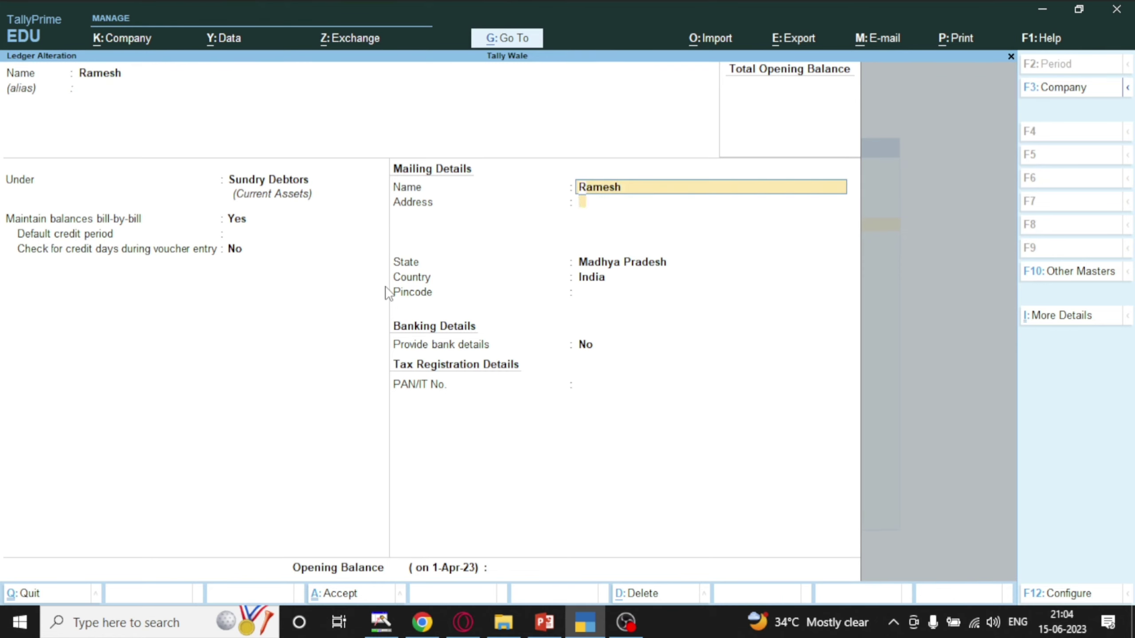
key(Return)
key(Return)
key(Return)
key(Return)
key(Return)
key(Return)
key(Return)
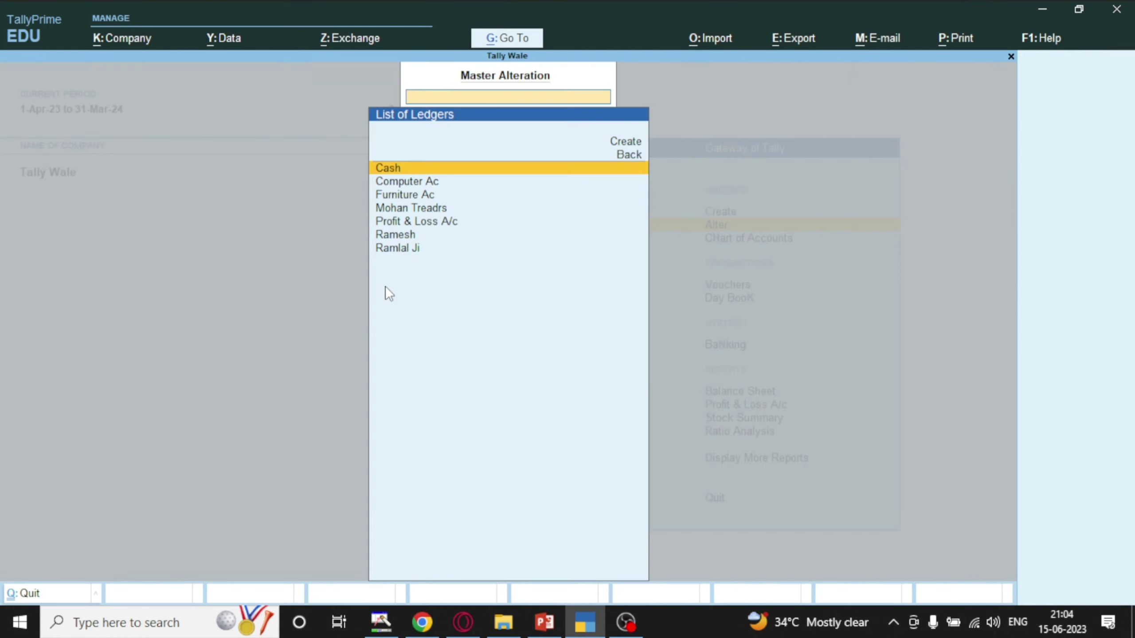
key(BackSpace)
Close the Cash ledger and reopen the renamed customer ledger through Alter > Ledger.
key(Escape)
key(Escape)
key(Escape)
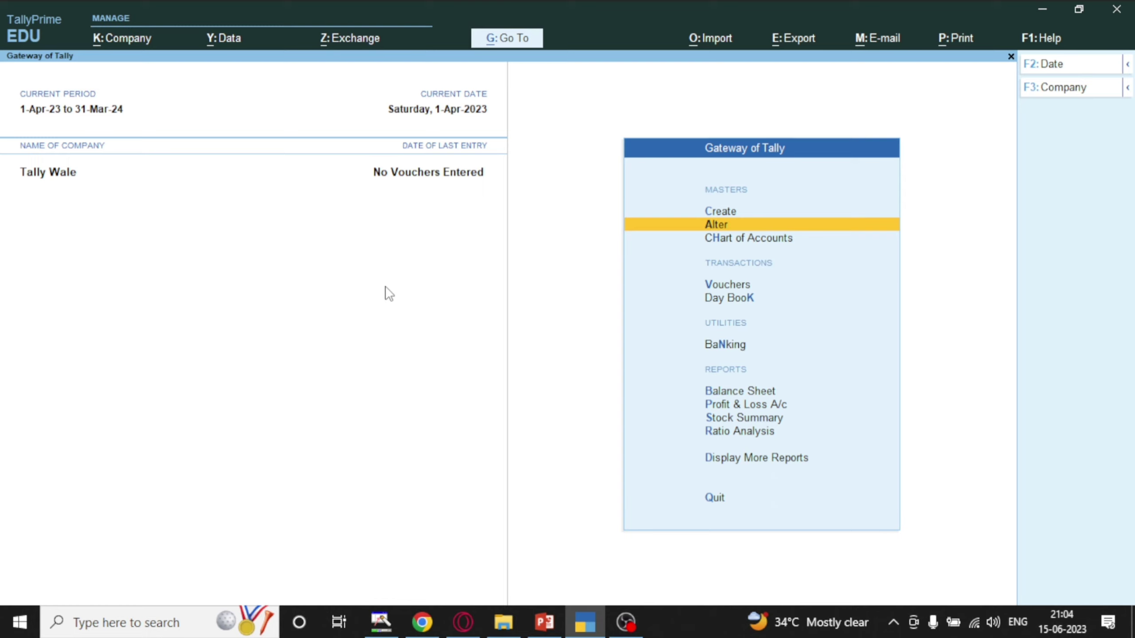
key(Up)
key(Down)
key(Down)
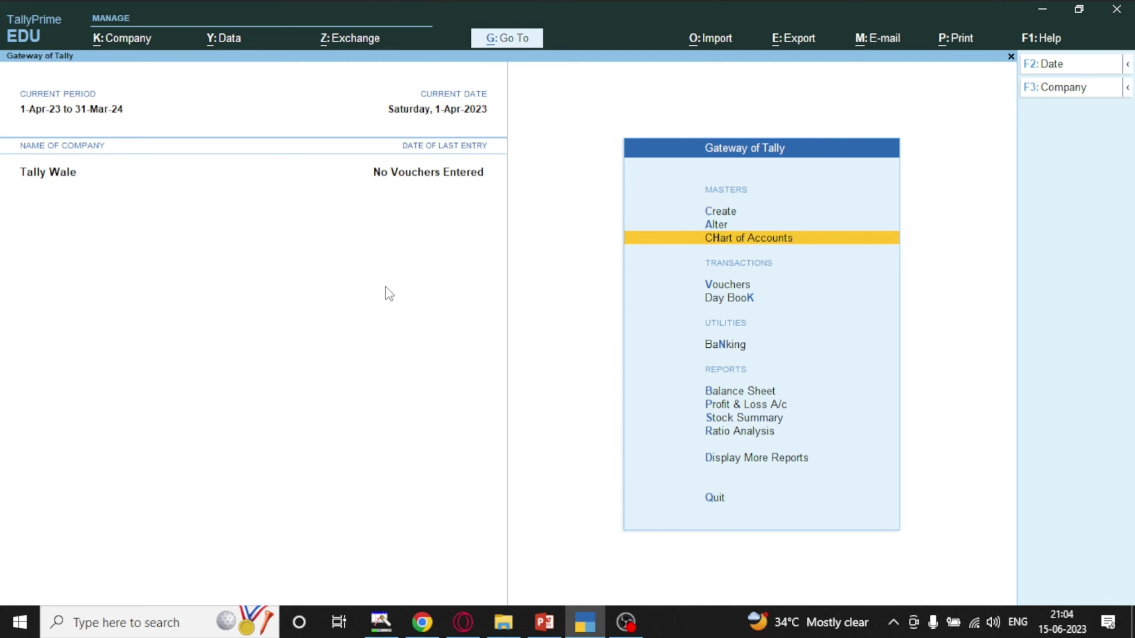
key(Up)
key(Return)
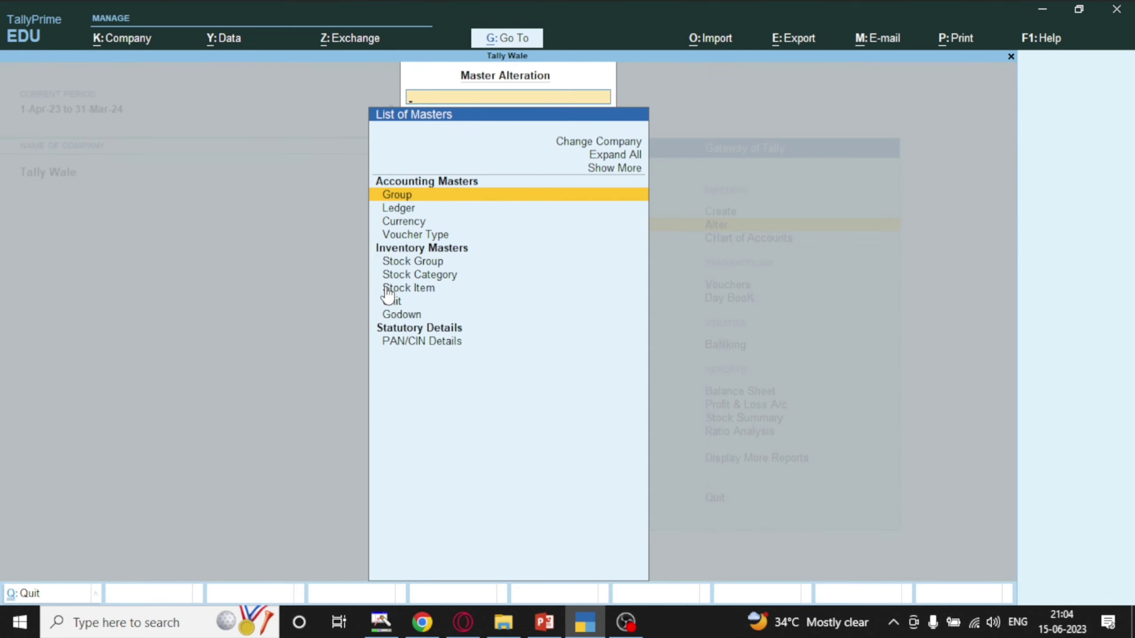
key(Down)
key(Return)
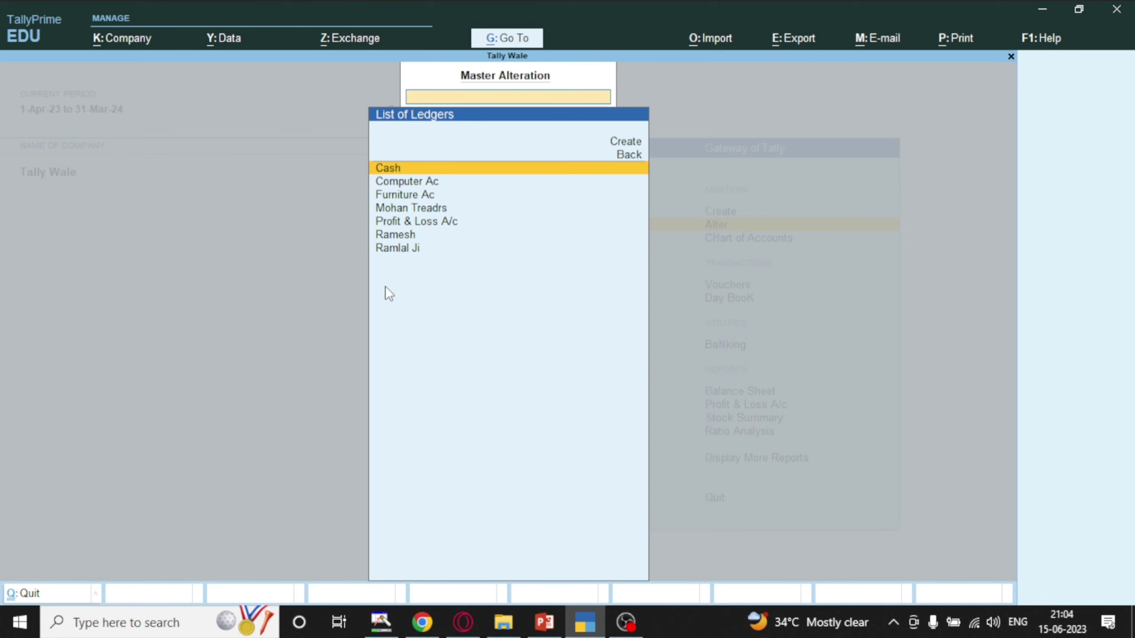
key(Down)
key(Down)
key(Down)
key(Down)
key(Down)
key(Down)
key(Up)
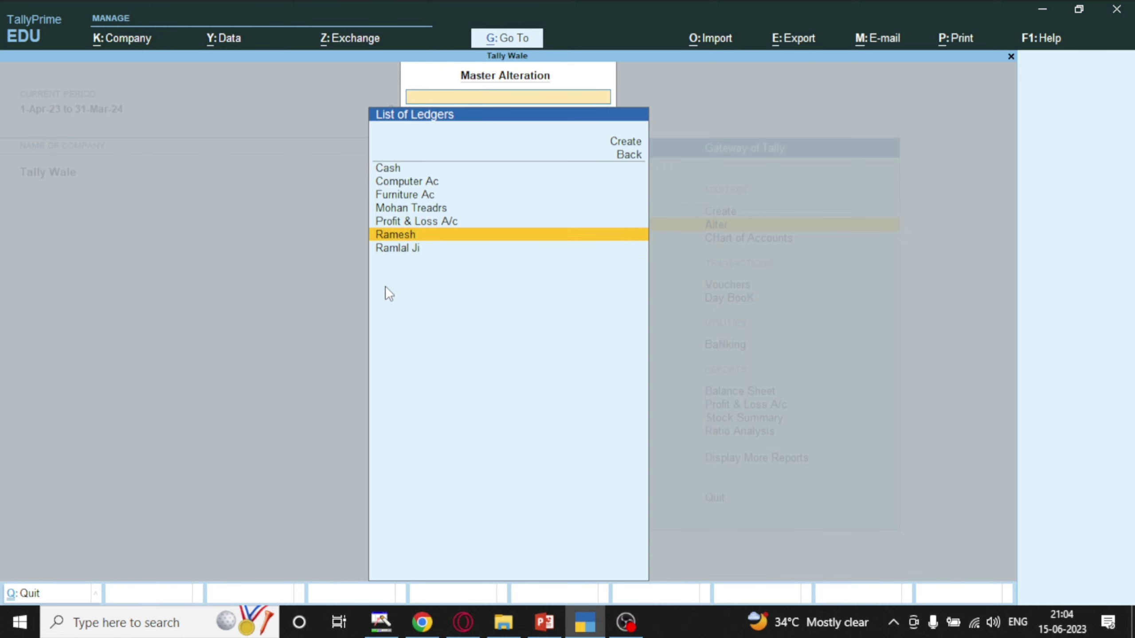
key(Return)
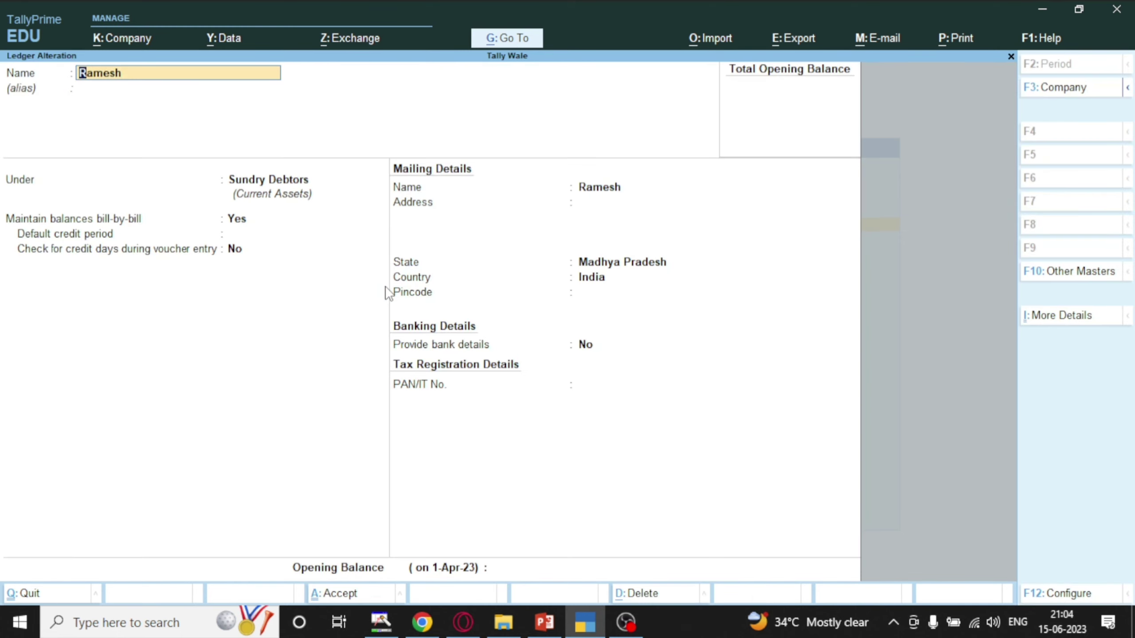